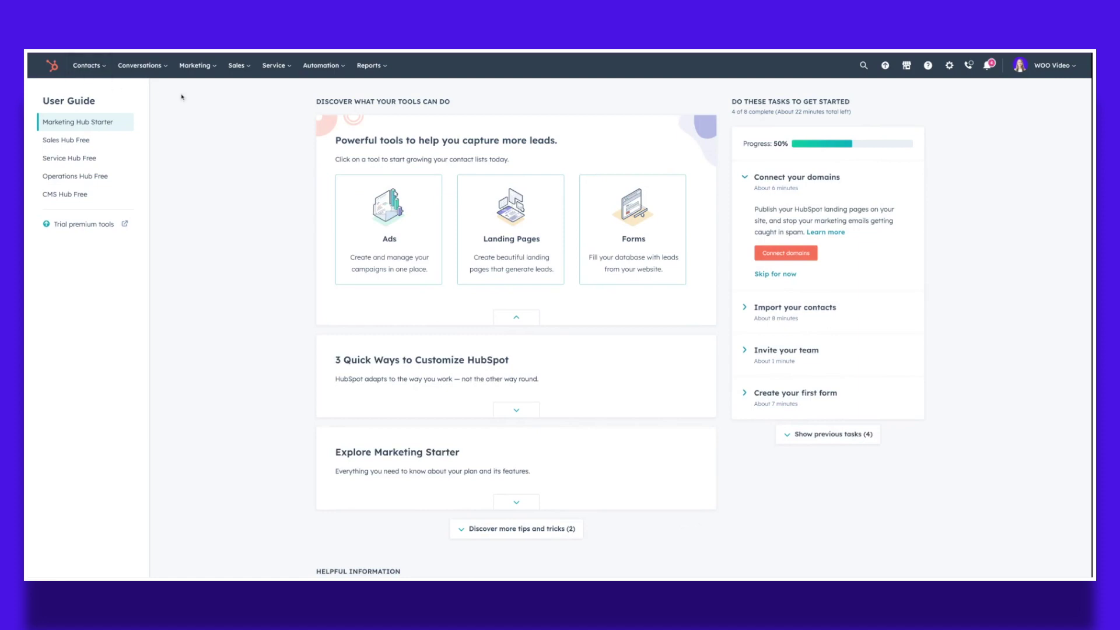
# Open the account dropdown from the account name in the top-right navigation bar
pyautogui.click(1070, 70)
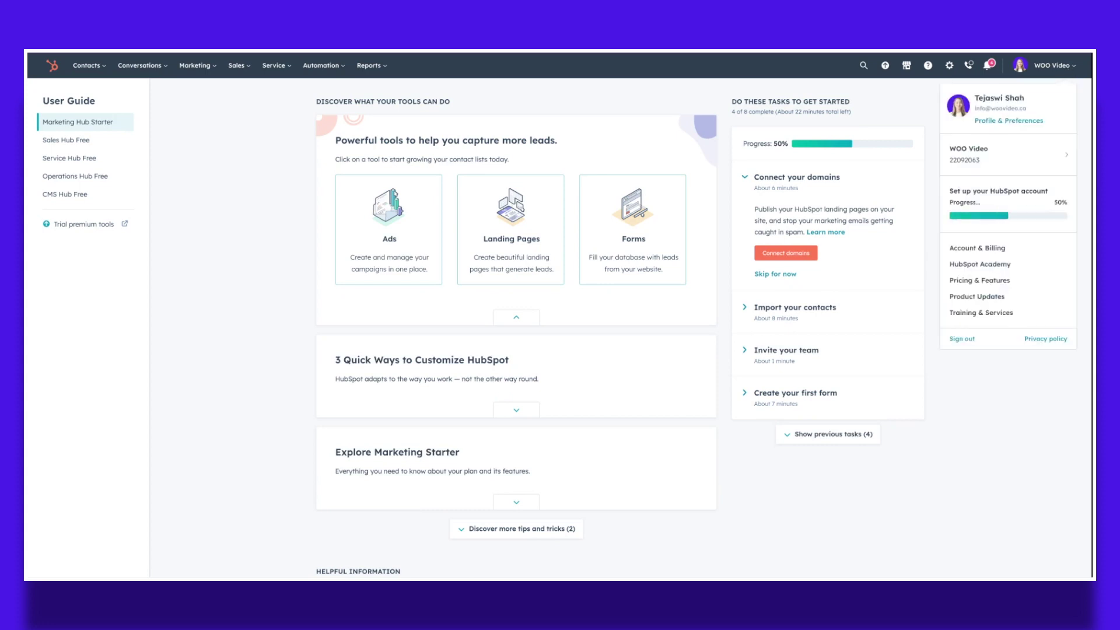
# Go to the Tracking Code page under Profile & Preferences > Tracking & Analytics
pyautogui.click(990, 123)
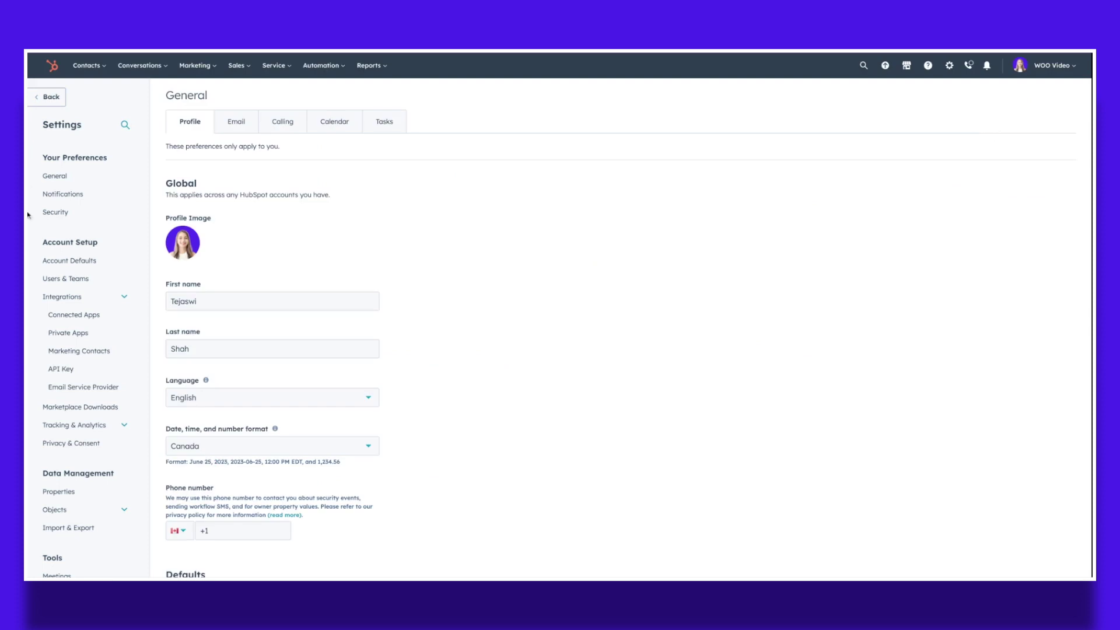
pyautogui.click(109, 430)
pyautogui.scroll(-1, 96, 420)
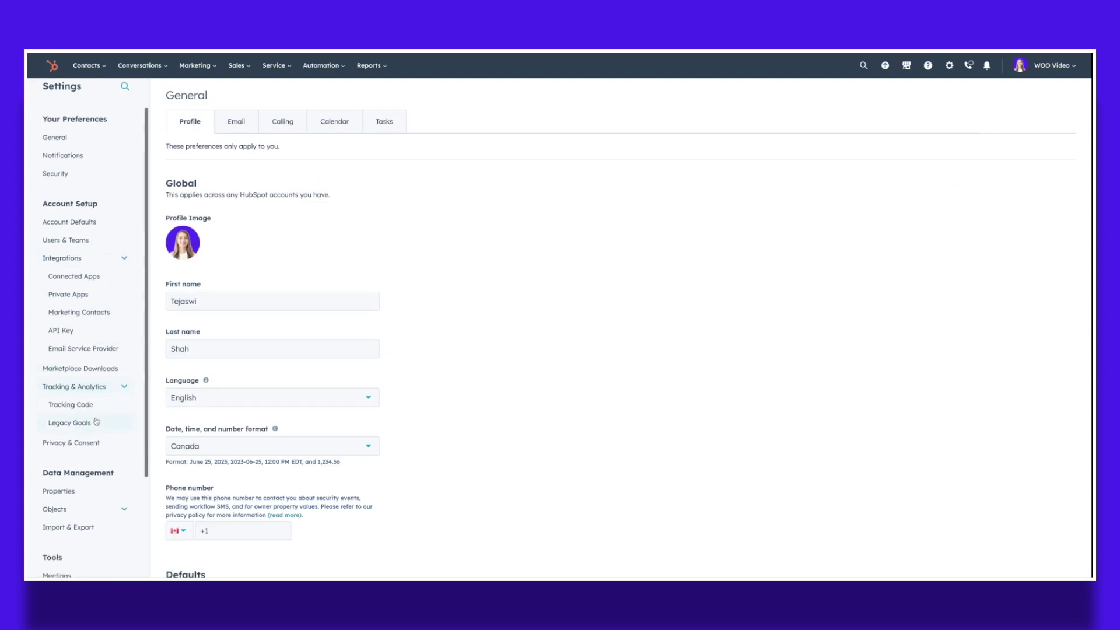
pyautogui.click(81, 410)
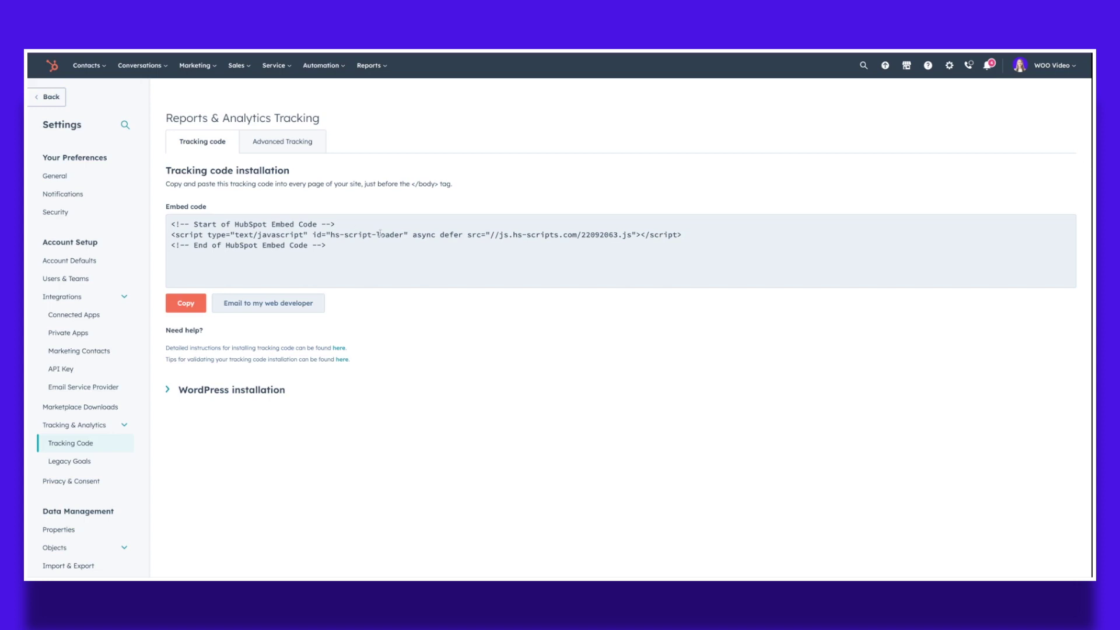
# Copy the website tracking embed code and expand the WordPress installation details
pyautogui.click(184, 304)
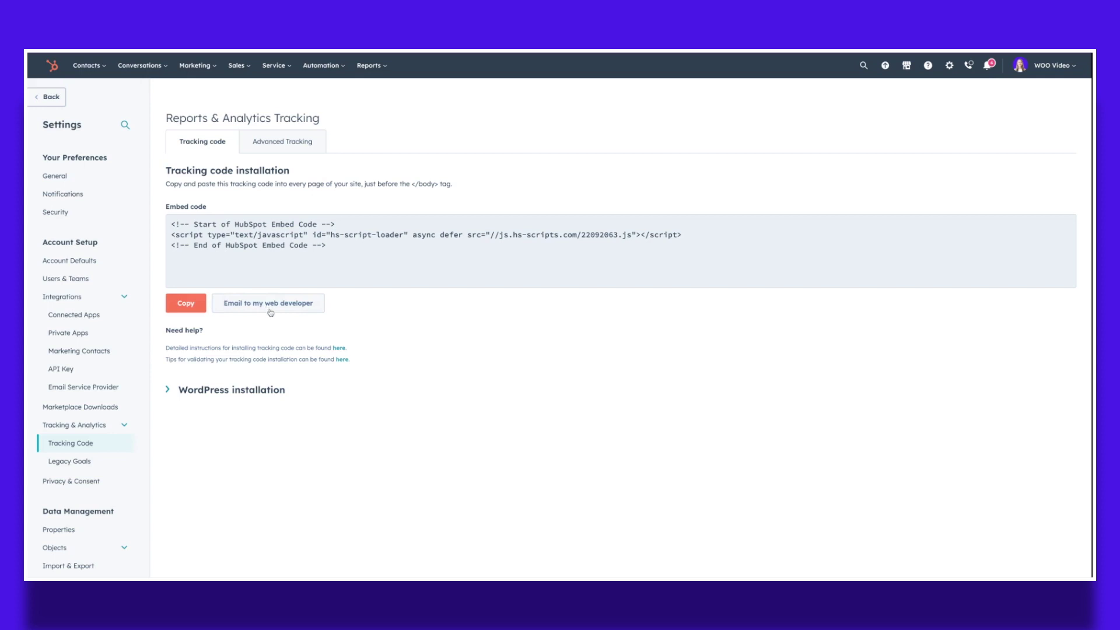
pyautogui.click(233, 394)
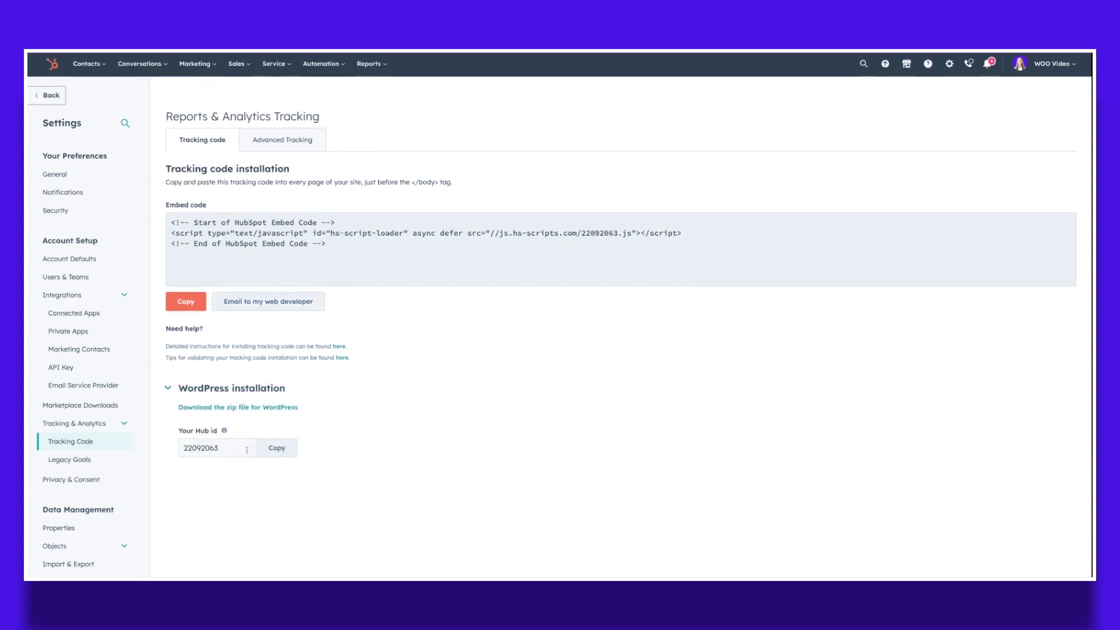
pyautogui.click(195, 65)
# Navigate to Marketing > Lead Capture > CTAs and browse the HubSpot CTA templates
pyautogui.moveTo(226, 266)
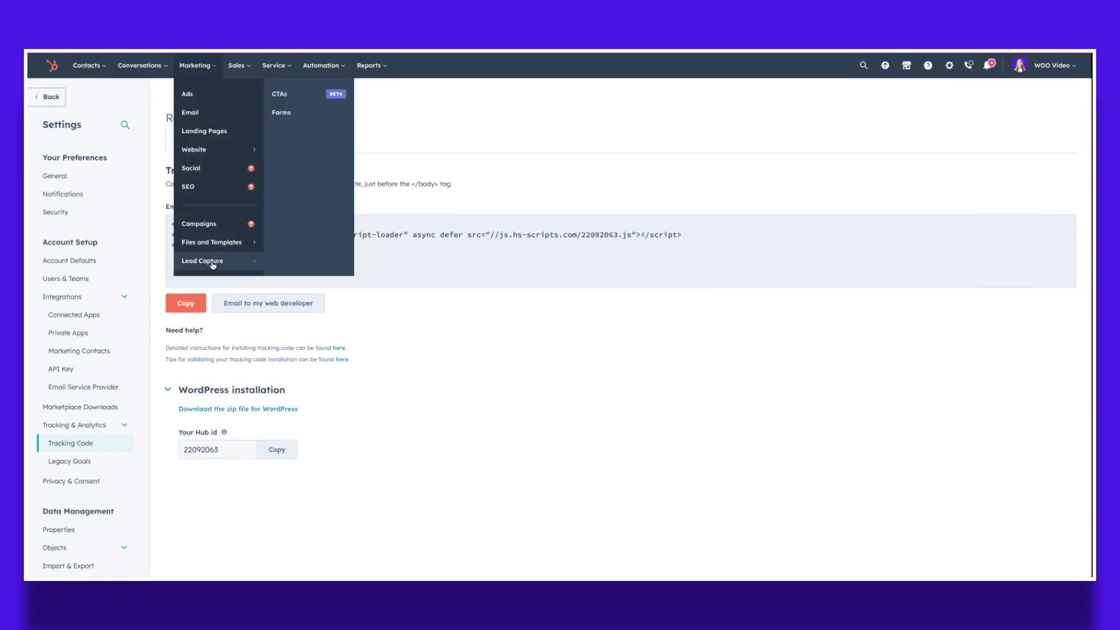
pyautogui.click(278, 95)
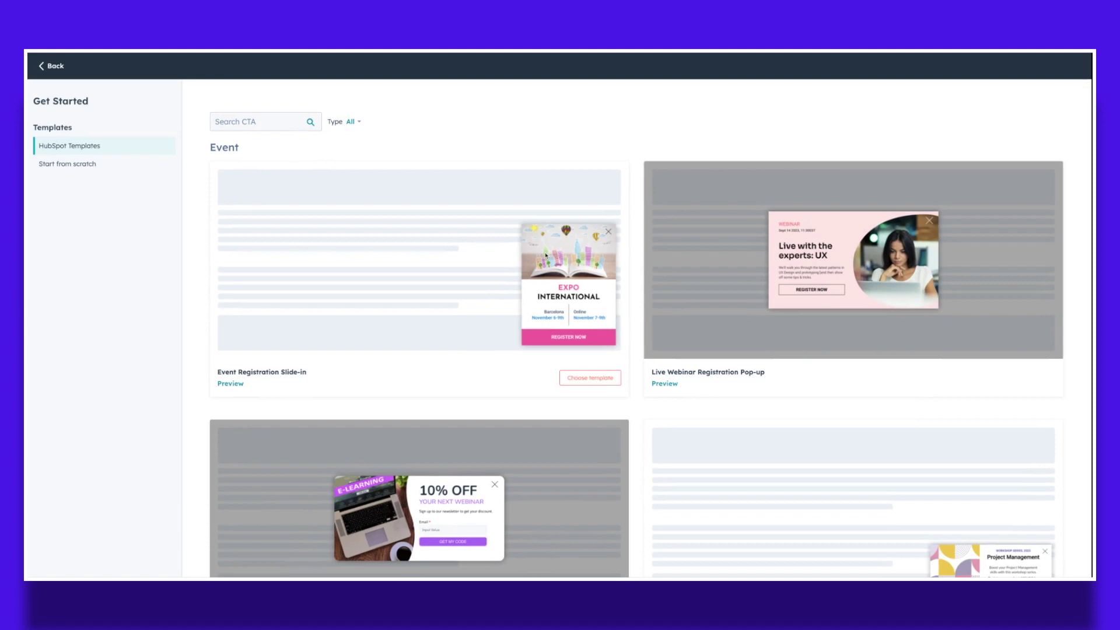
pyautogui.scroll(-7, 417, 231)
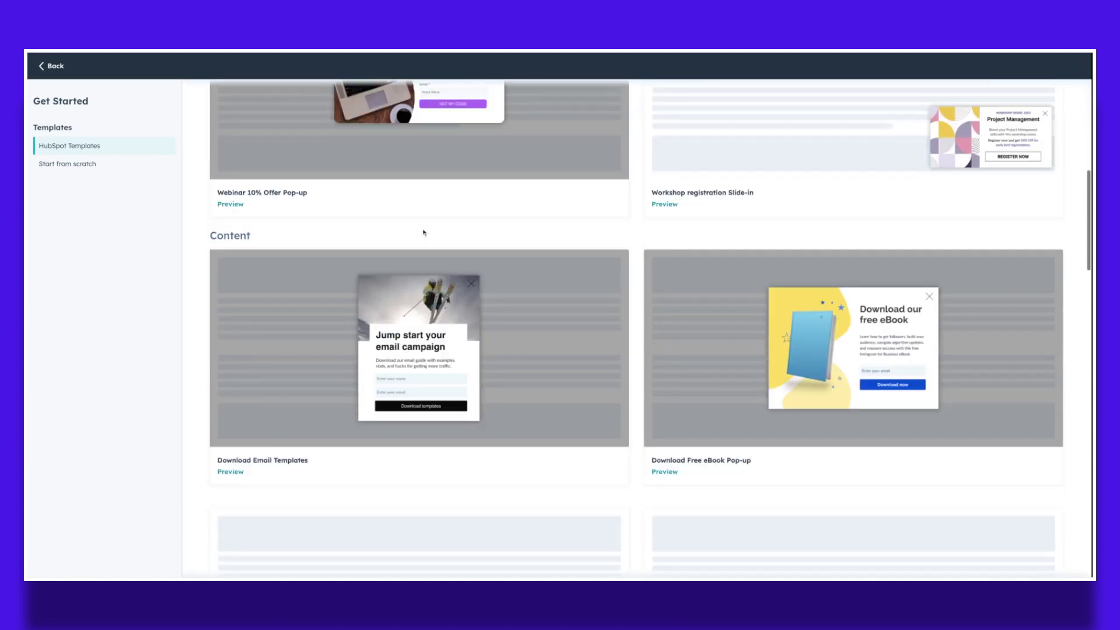
pyautogui.scroll(-6, 424, 232)
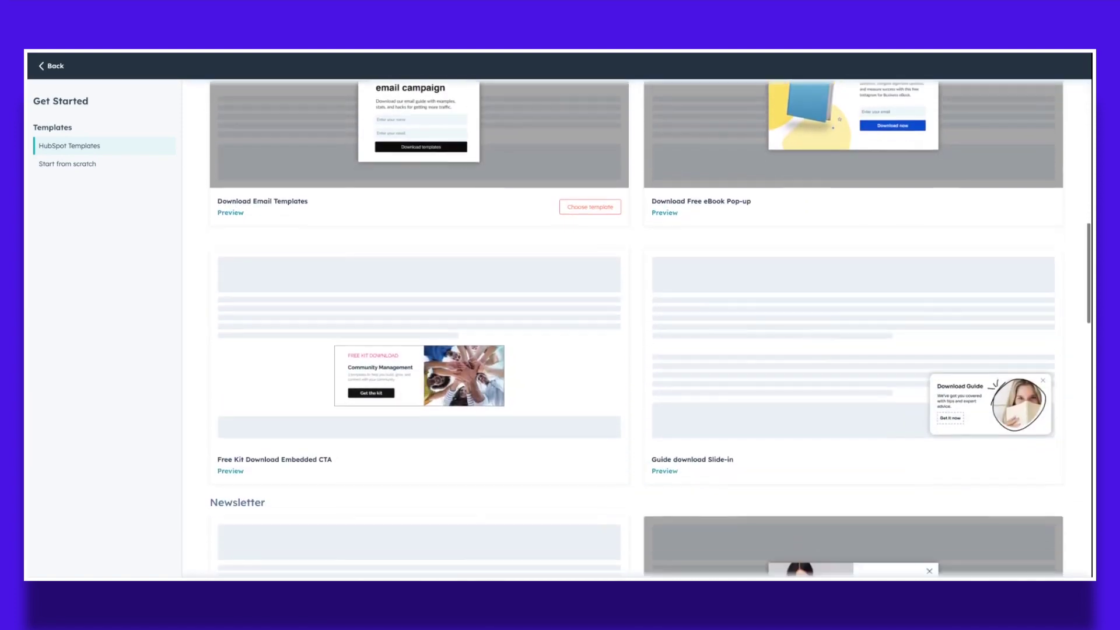
pyautogui.scroll(-9, 651, 333)
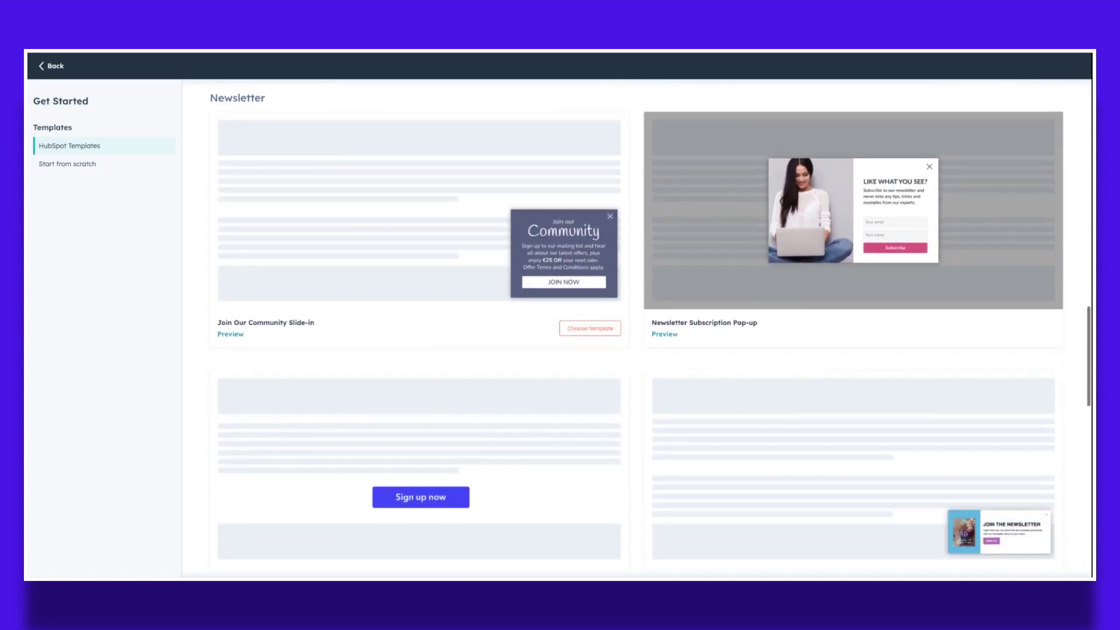
pyautogui.scroll(20, 636, 327)
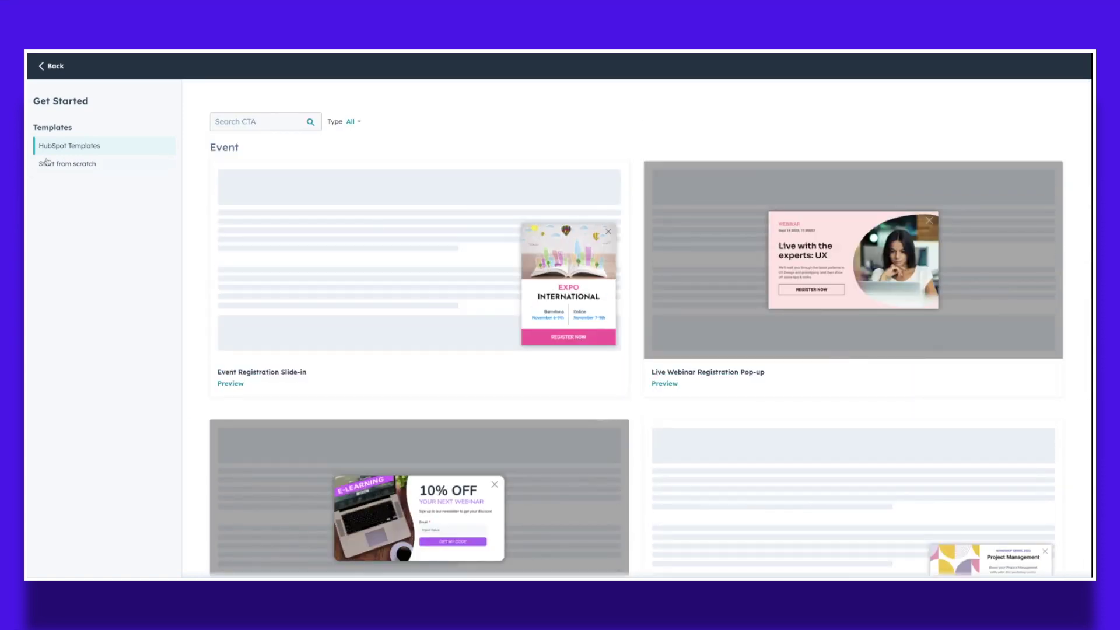
# Check the Start from scratch types, then return to templates and pick Download Free eBook Pop-up
pyautogui.click(68, 165)
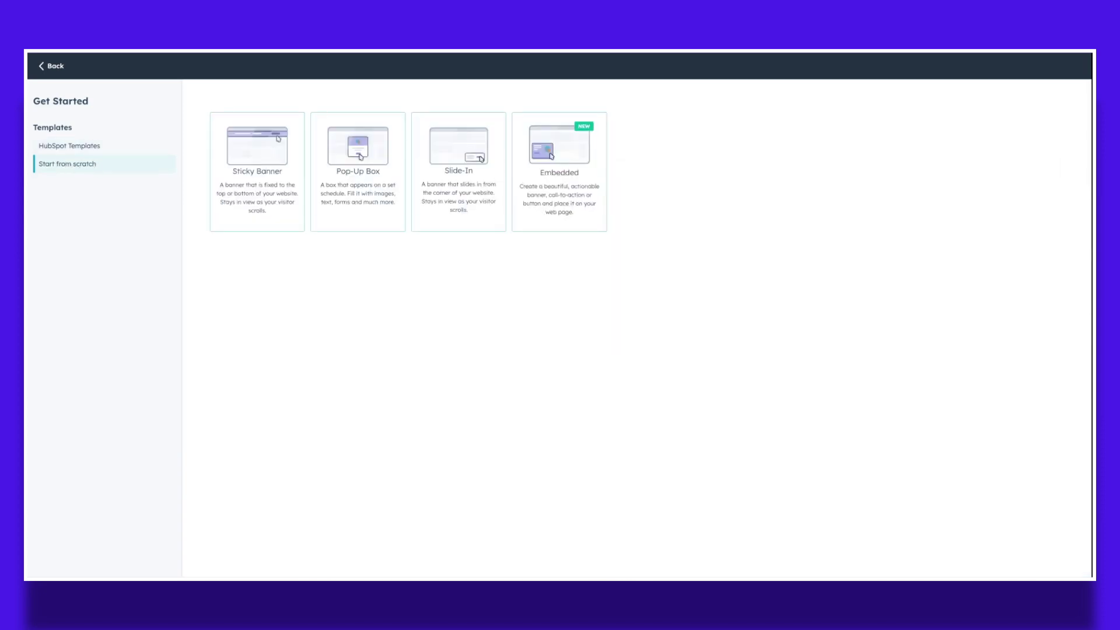
pyautogui.click(69, 146)
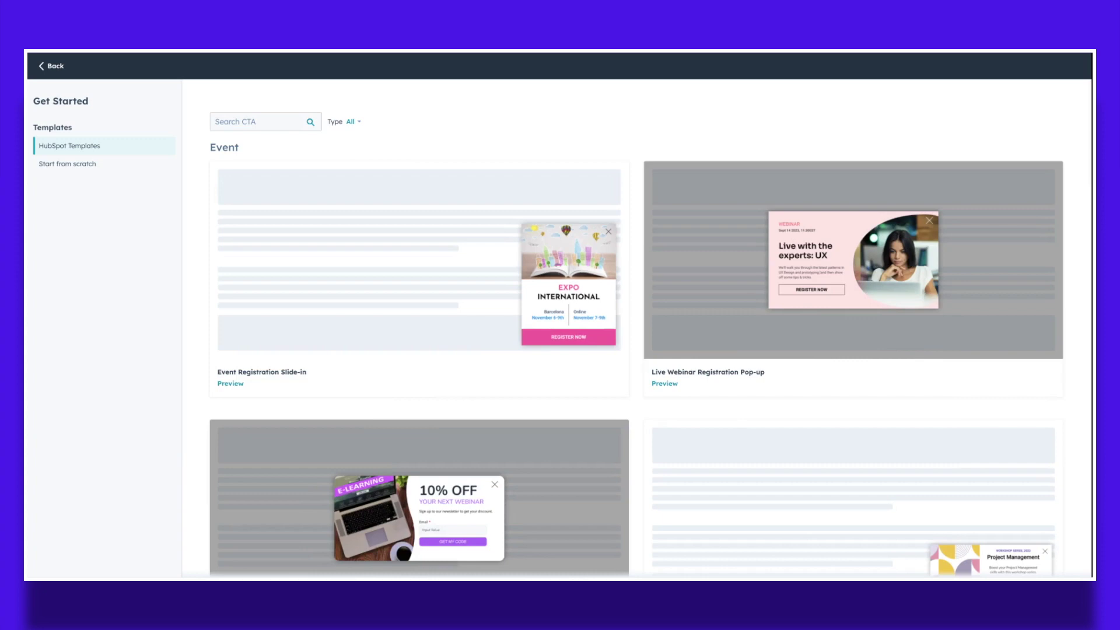
pyautogui.scroll(-5, 499, 186)
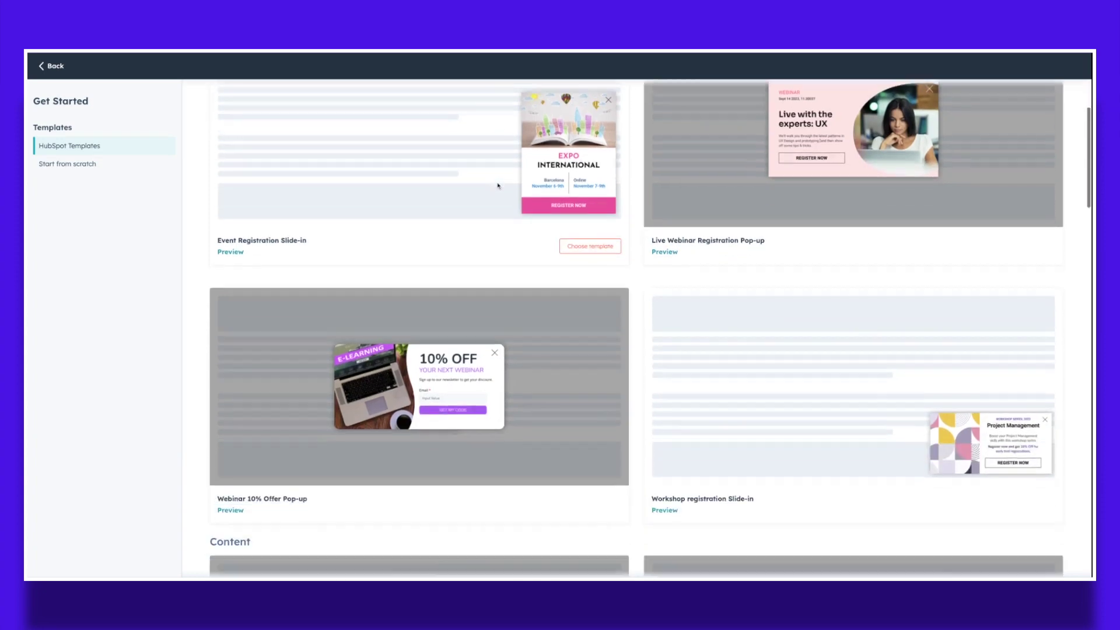
pyautogui.scroll(-4, 499, 186)
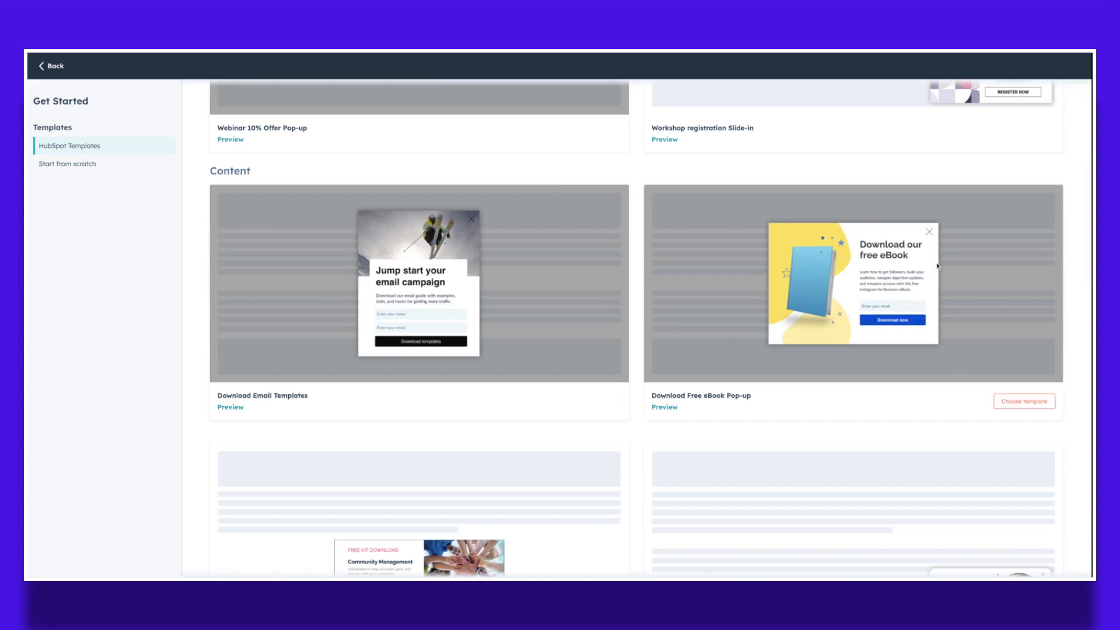
pyautogui.click(1025, 401)
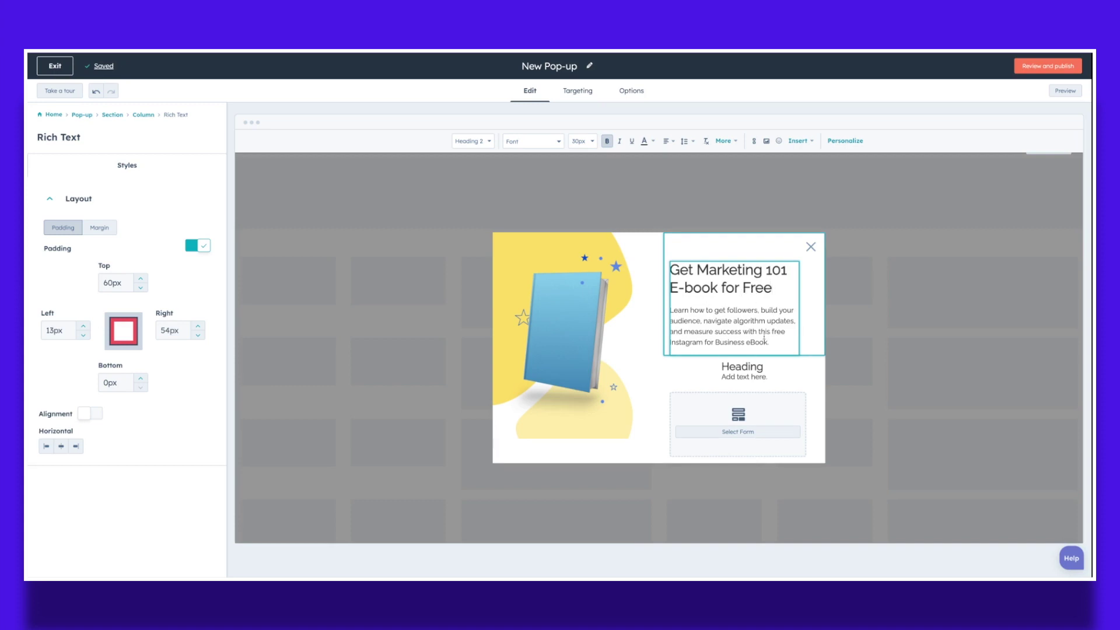
# Replace the pop-up's description paragraph with 'Limited Time Offer' and select the extra Heading block
pyautogui.moveTo(684, 310)
pyautogui.mouseDown()
pyautogui.moveTo(773, 342)
pyautogui.moveTo(670, 311)
pyautogui.mouseUp()
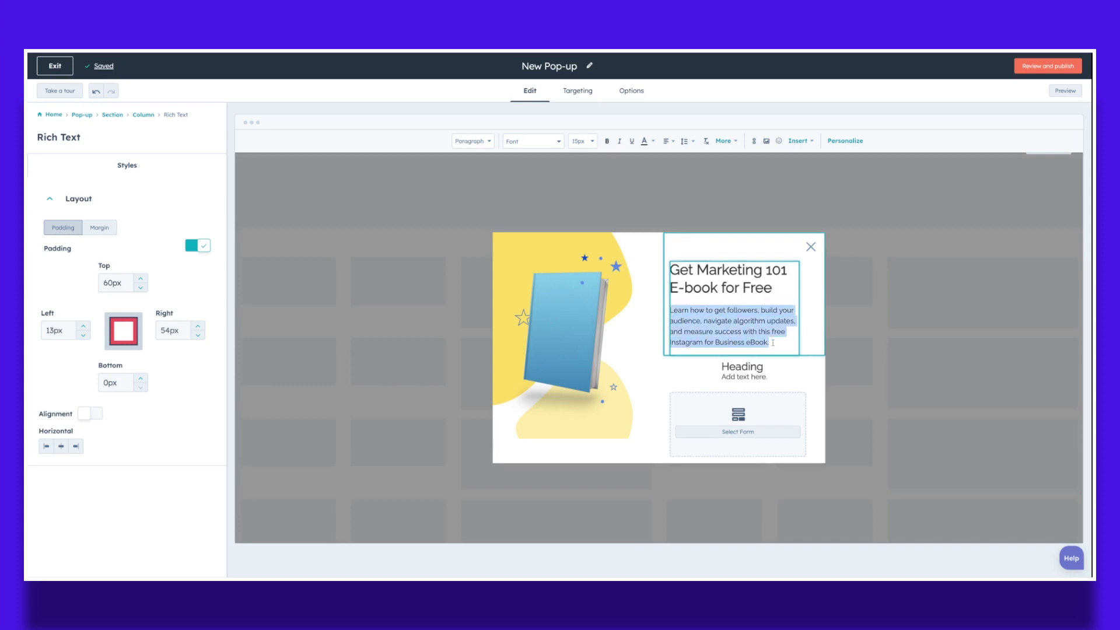
pyautogui.press('BackSpace')
pyautogui.write('Limit')
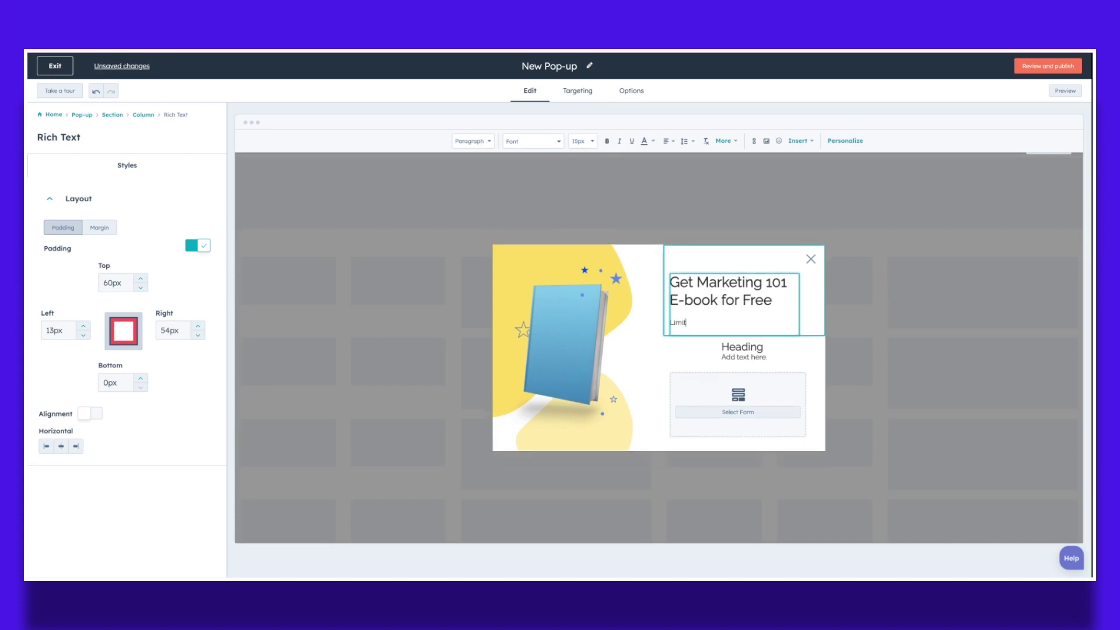
pyautogui.write('ed Time Offer')
pyautogui.click(781, 350)
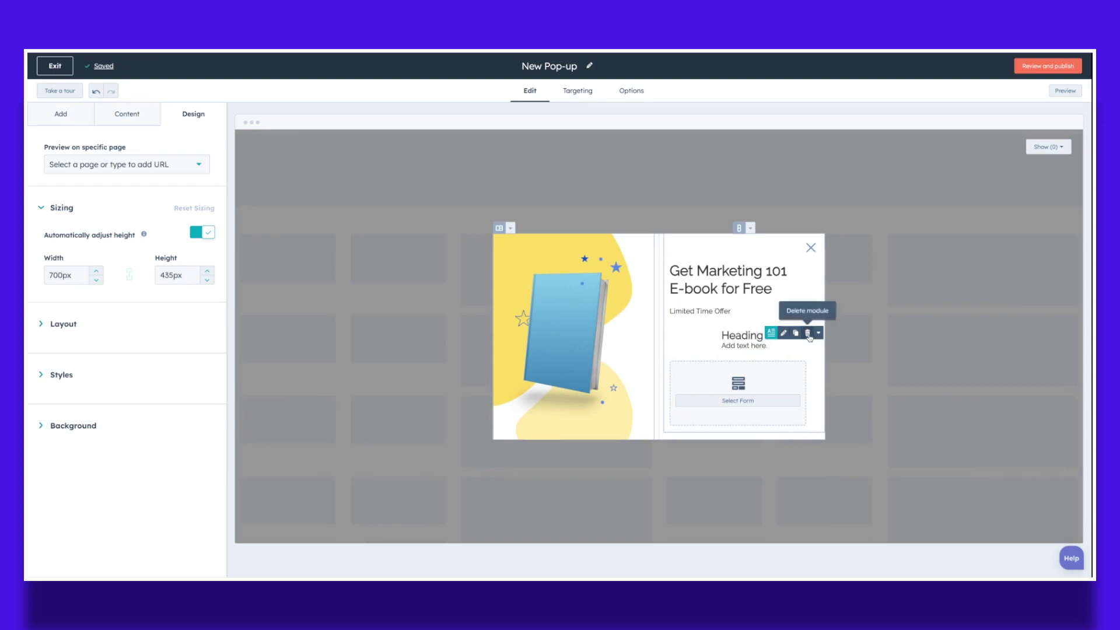
pyautogui.click(807, 332)
# Delete the extra Heading module and create a new form named 'E-book_Pop-up Form'
pyautogui.click(742, 369)
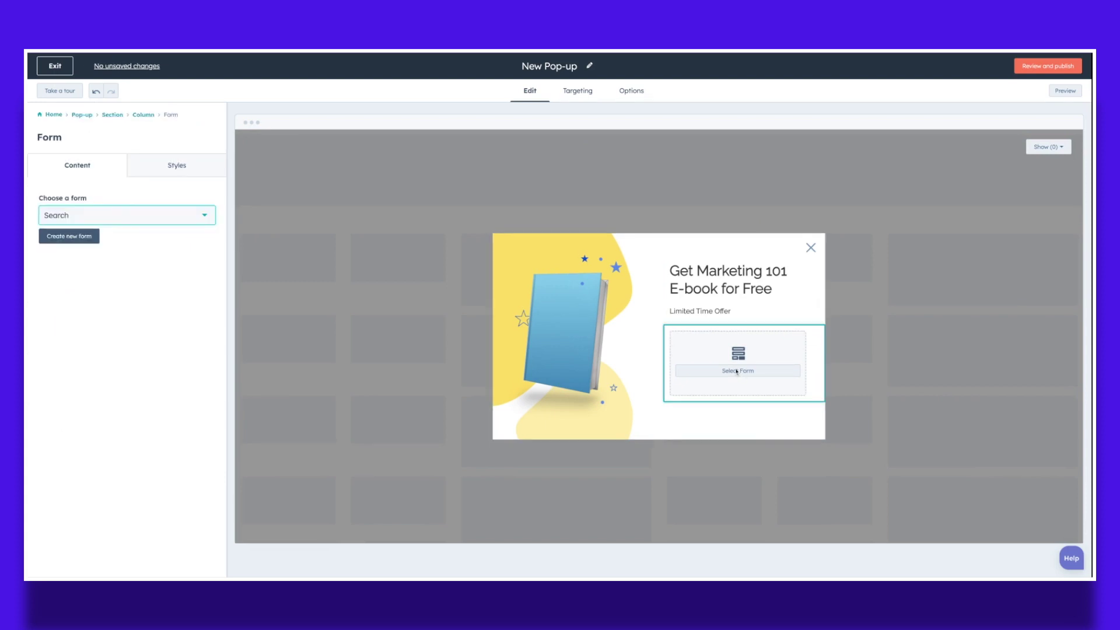
pyautogui.click(65, 237)
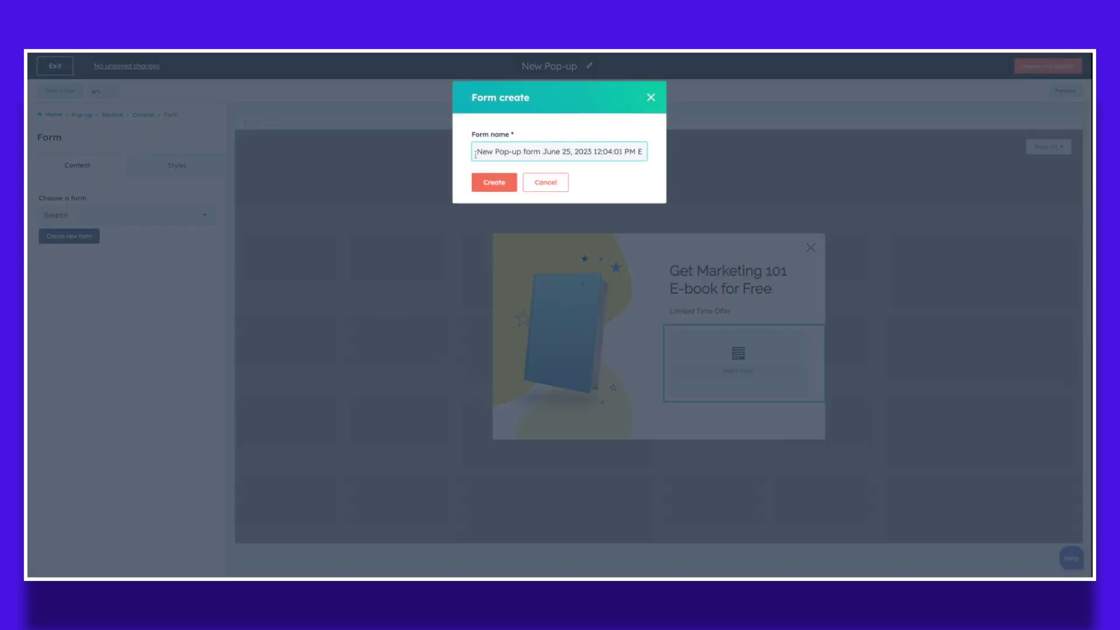
pyautogui.hotkey('shift', 'End')
pyautogui.press('BackSpace')
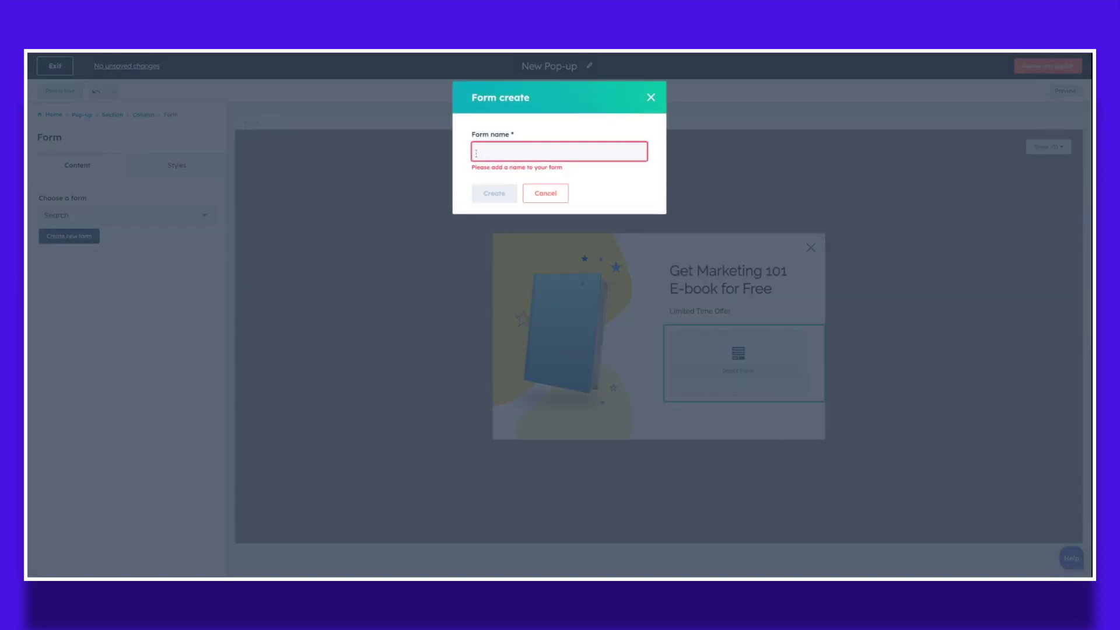
pyautogui.write('E-book')
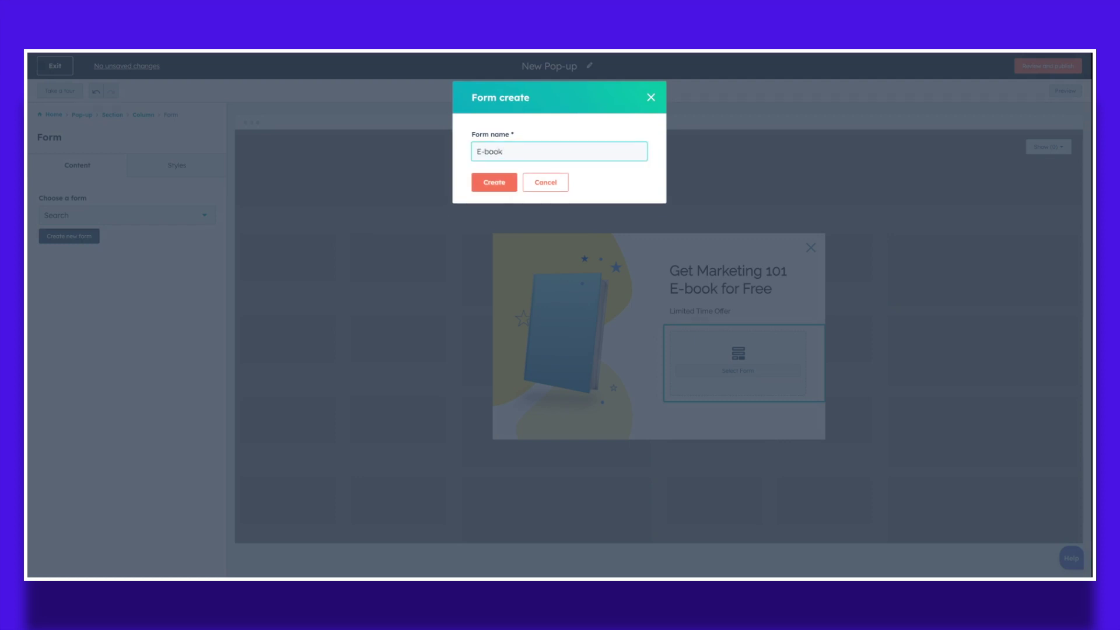
pyautogui.write('_Pop-up Form')
pyautogui.click(500, 183)
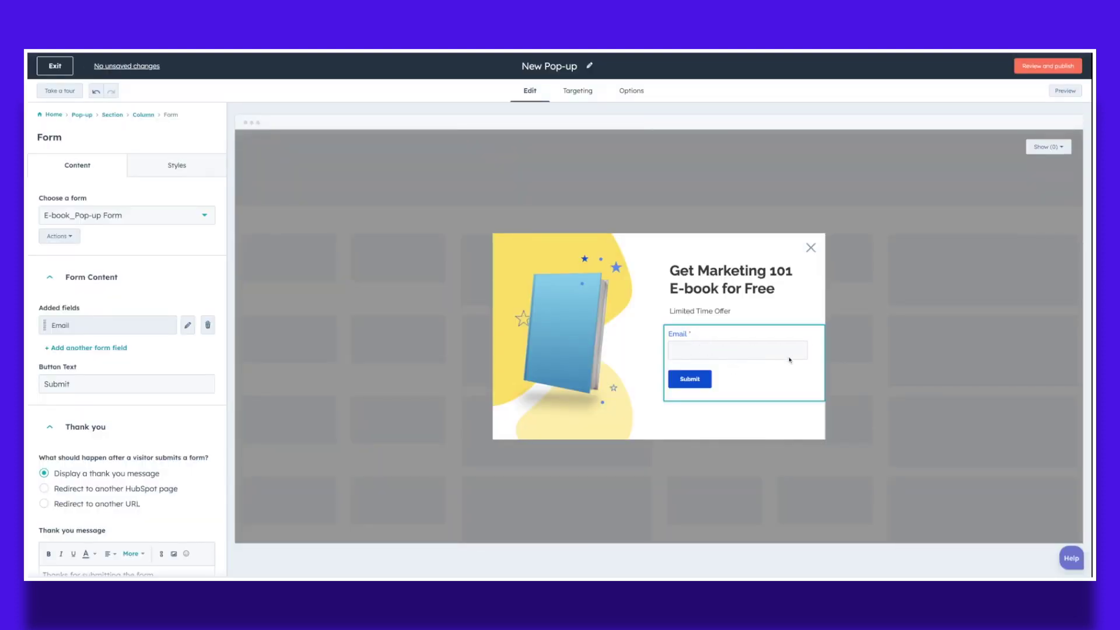
# Add a First Name field to the form and move it above Email
pyautogui.scroll(-2, 127, 292)
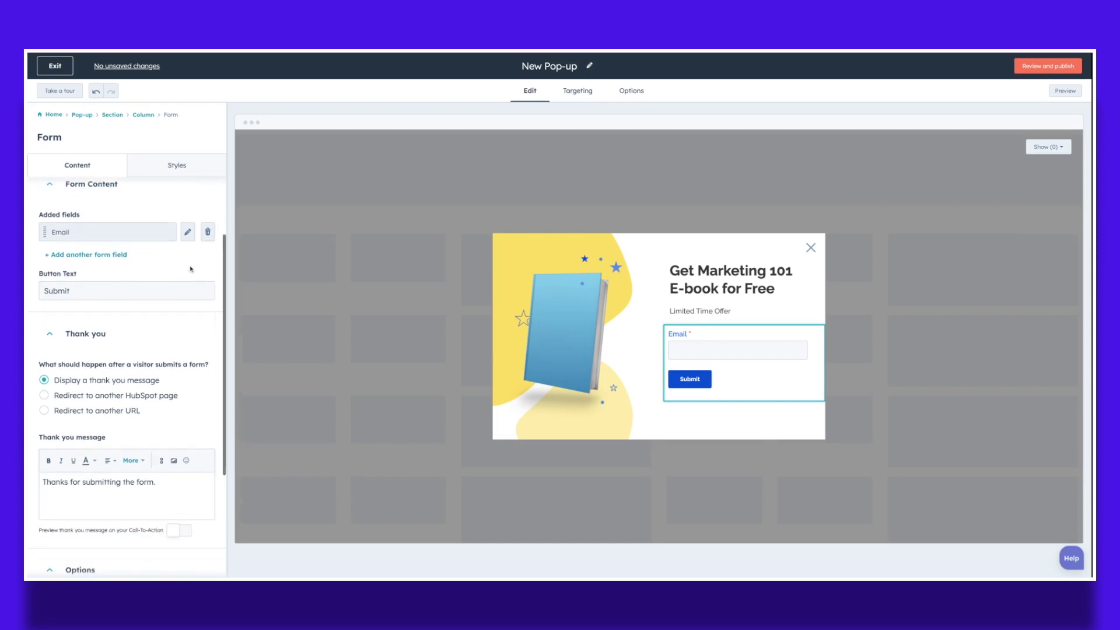
pyautogui.click(68, 256)
pyautogui.click(100, 279)
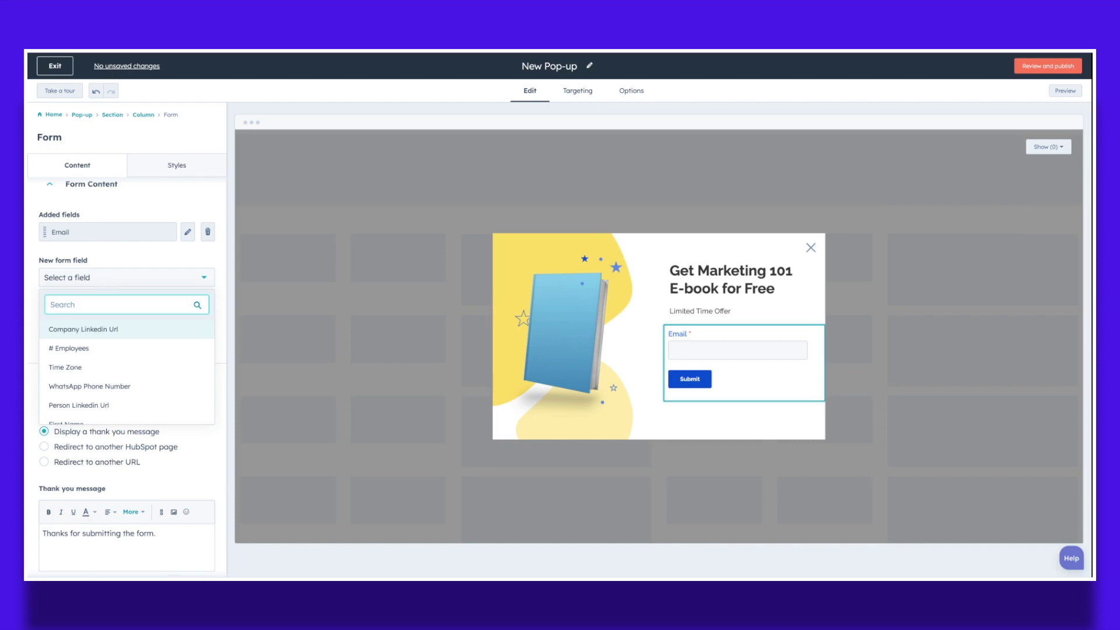
pyautogui.write('fir')
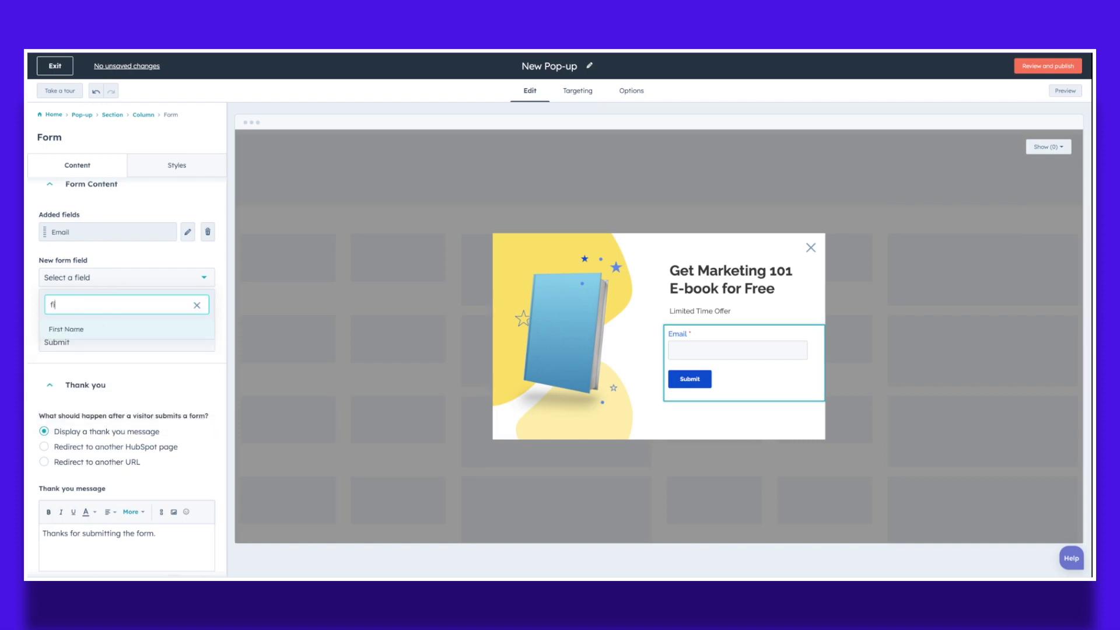
pyautogui.click(59, 330)
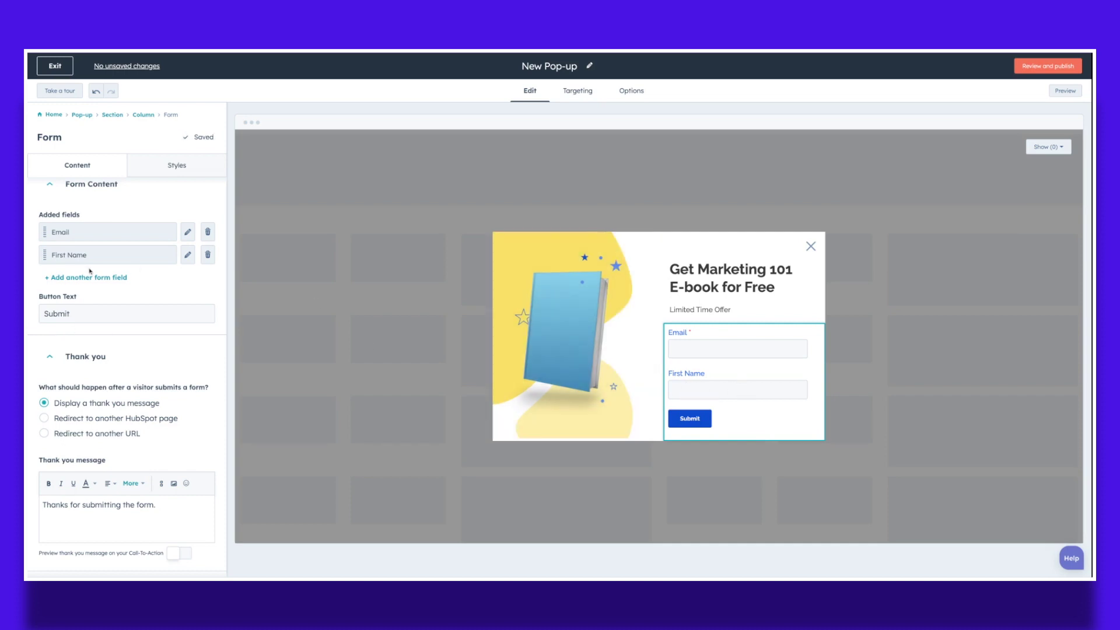
pyautogui.moveTo(44, 255); pyautogui.dragTo(44, 232)
# Change the form's button text from Submit to 'Get it now!'
pyautogui.click(82, 315)
pyautogui.doubleClick(84, 314)
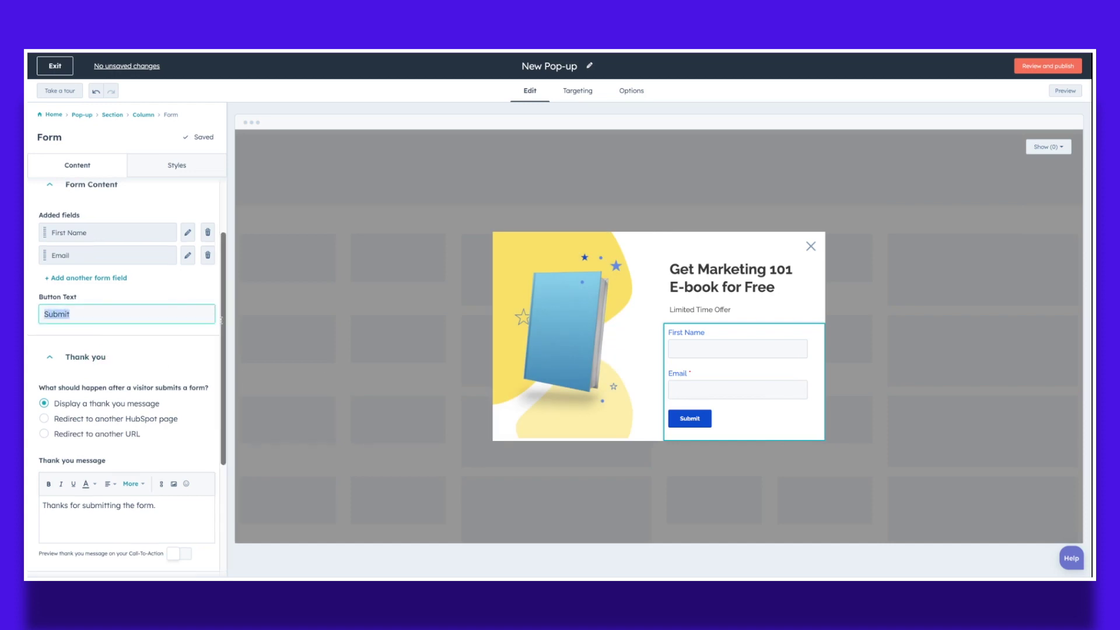
pyautogui.write('Get it now!')
pyautogui.scroll(-3, 46, 284)
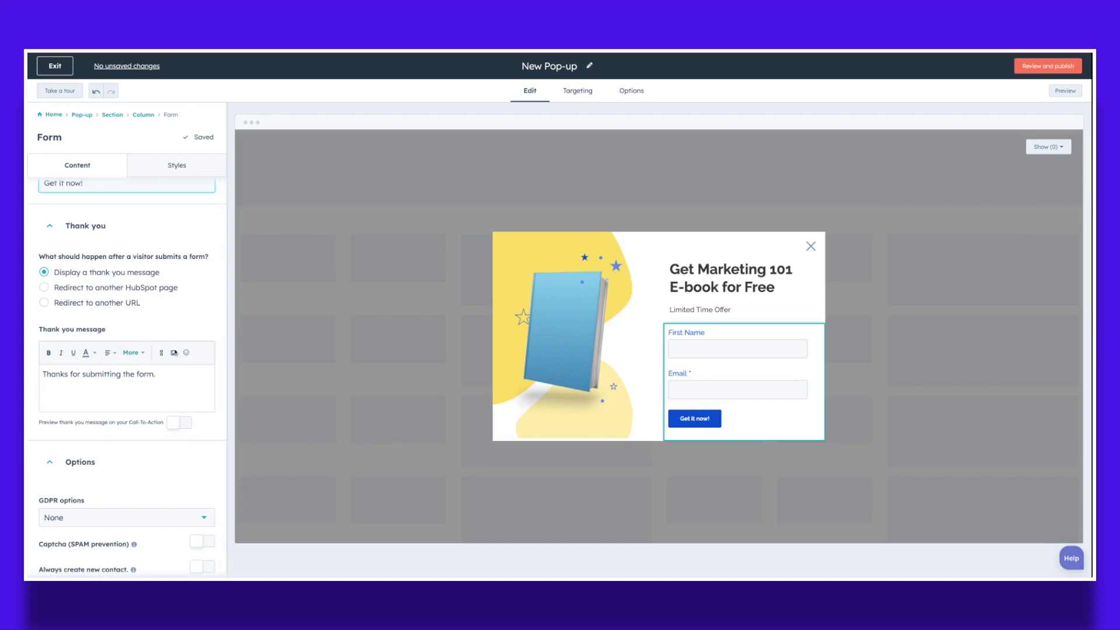
pyautogui.click(178, 371)
# Replace the thank-you message with 'Thank you for filling out the form. Get your e-book here - <Link>' in bold
pyautogui.moveTo(183, 373); pyautogui.dragTo(42, 374)
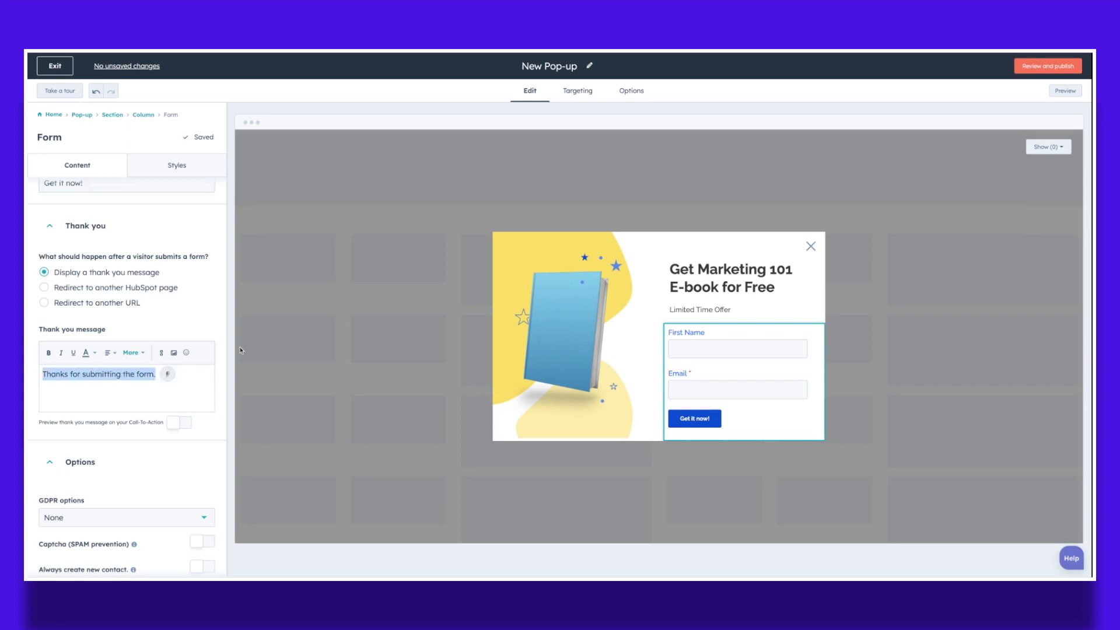
pyautogui.write('T')
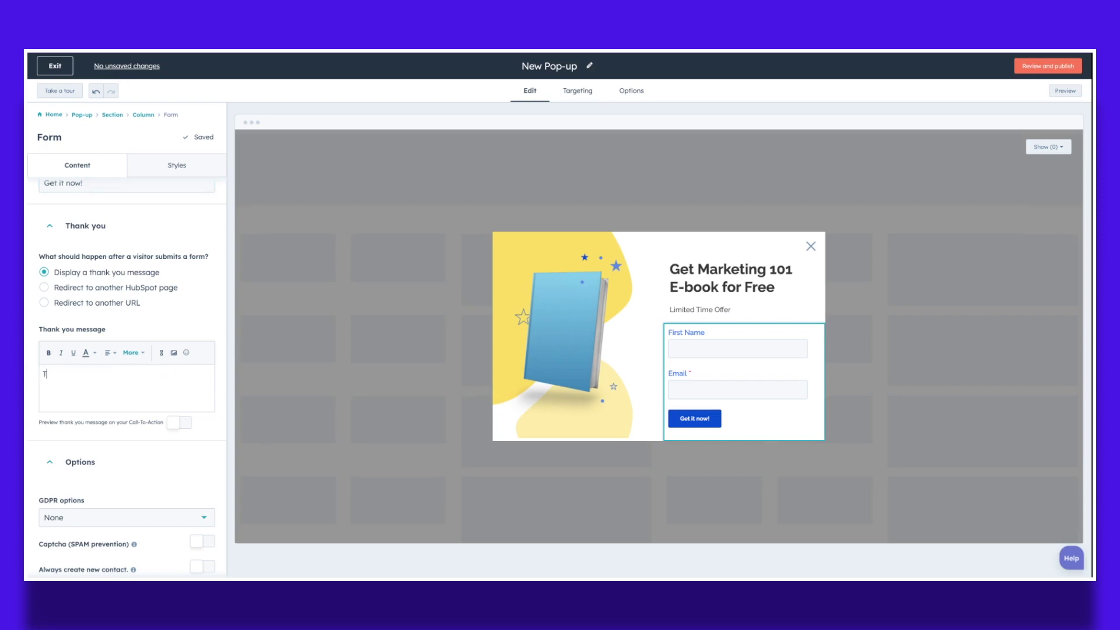
pyautogui.write('hank you for filling out the form. Get your e')
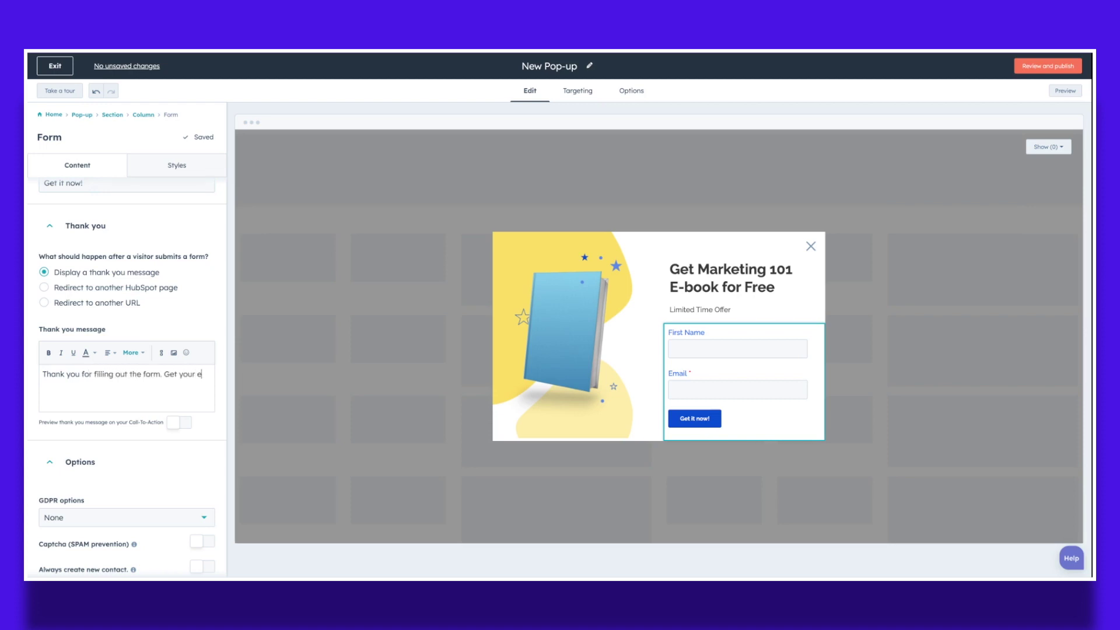
pyautogui.write('-book here - ')
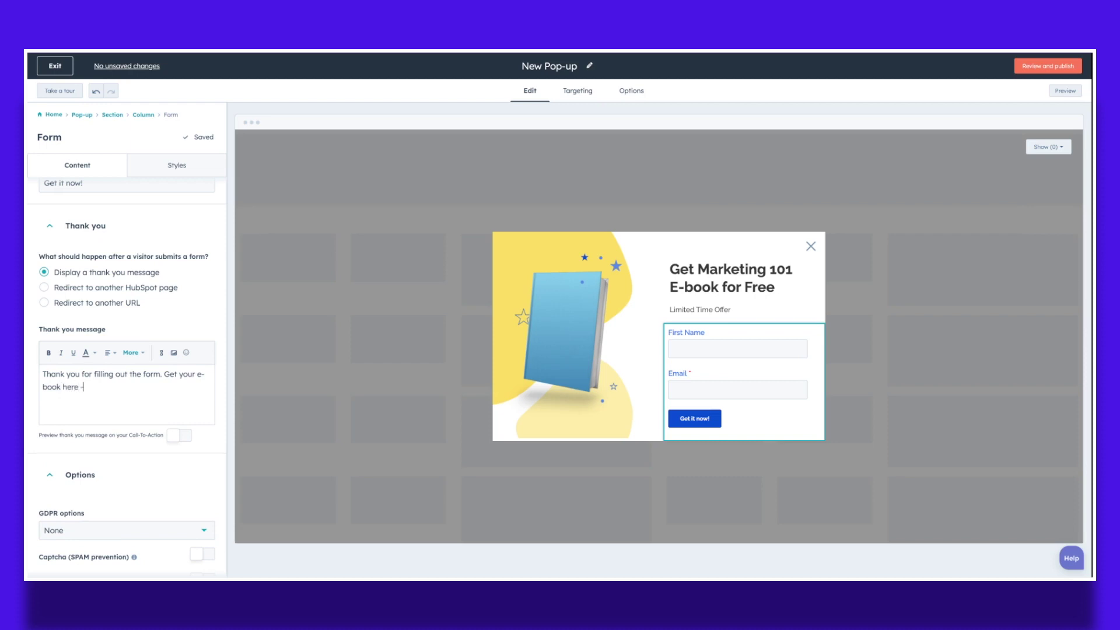
pyautogui.write('<Link>')
pyautogui.moveTo(130, 389); pyautogui.dragTo(43, 374)
pyautogui.tripleClick(131, 384)
pyautogui.click(49, 353)
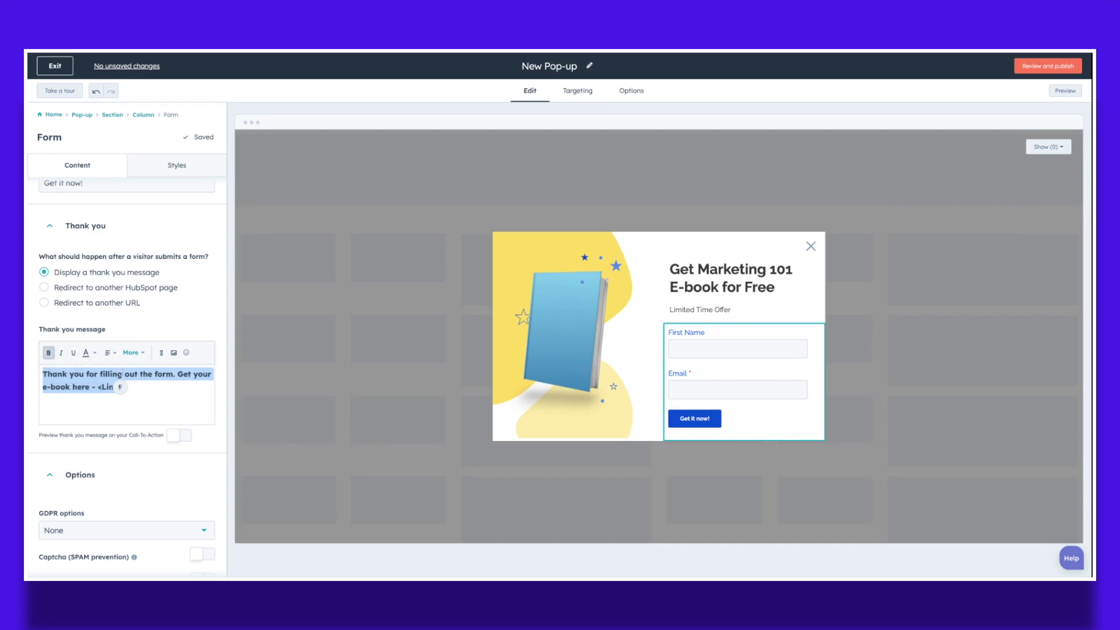
# Turn on the thank-you message preview on the pop-up and review it
pyautogui.click(179, 436)
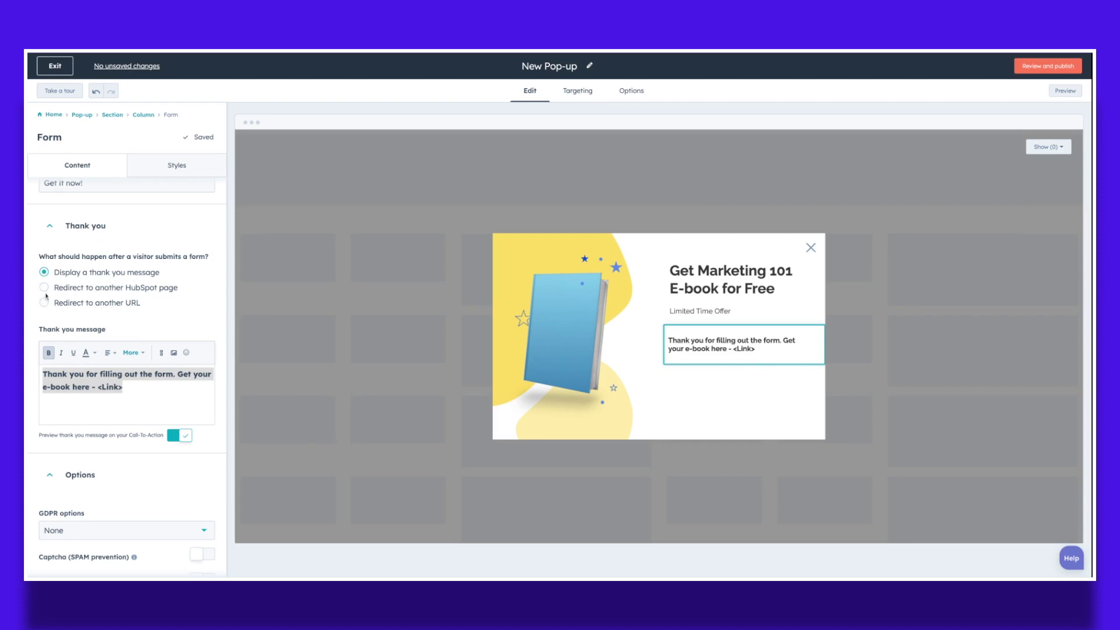
pyautogui.scroll(-2, 109, 537)
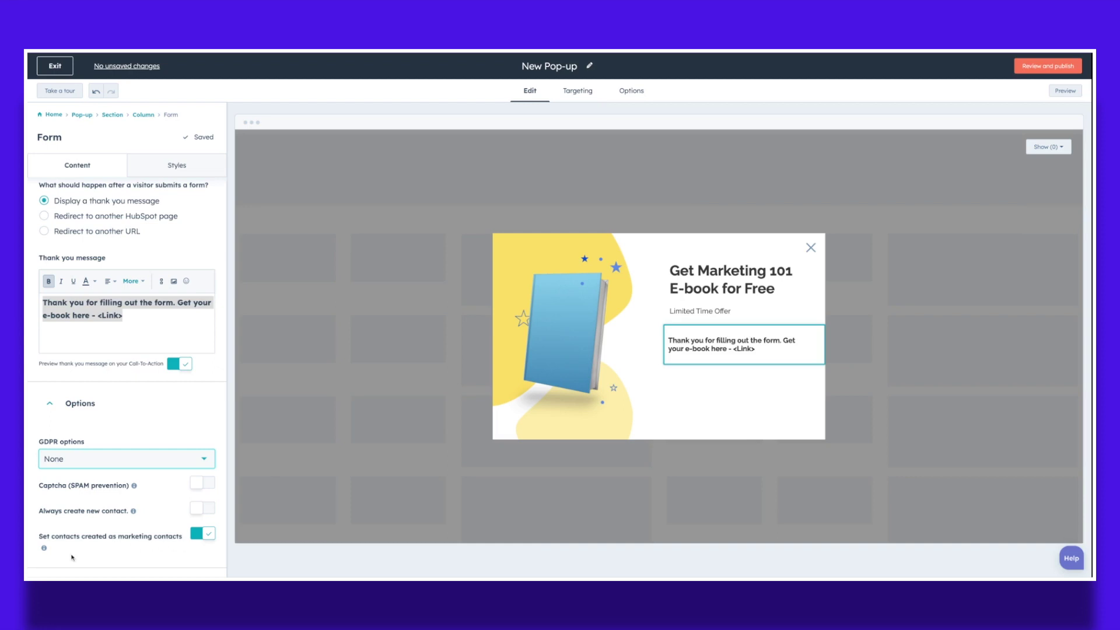
pyautogui.scroll(5, 129, 350)
# In the form's Styles settings, choose the Round style for fields and button
pyautogui.click(185, 171)
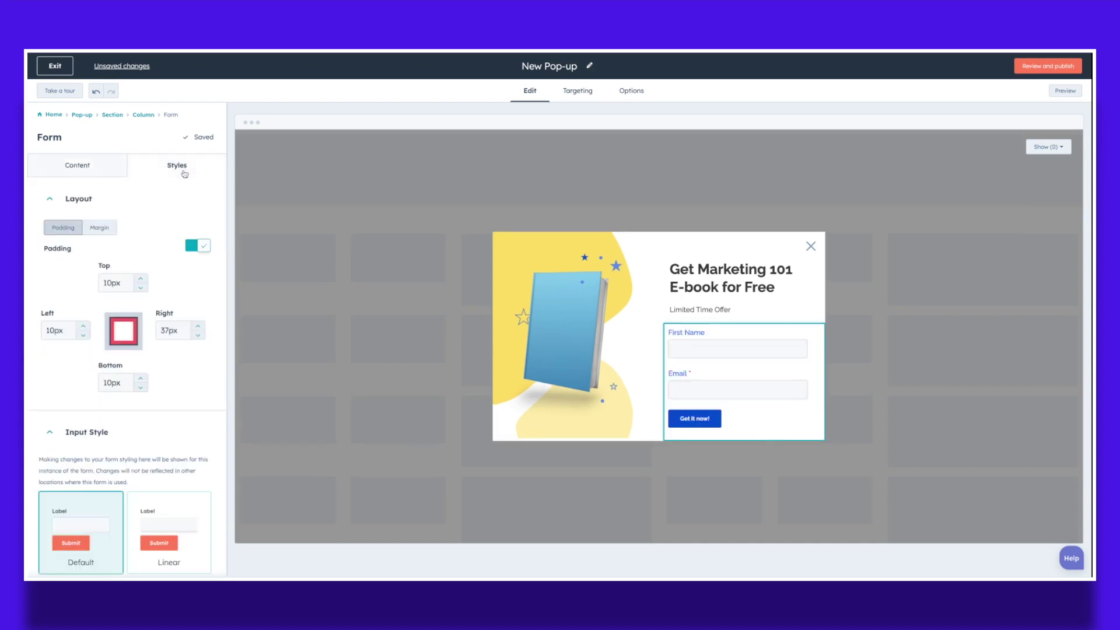
pyautogui.scroll(-5, 179, 201)
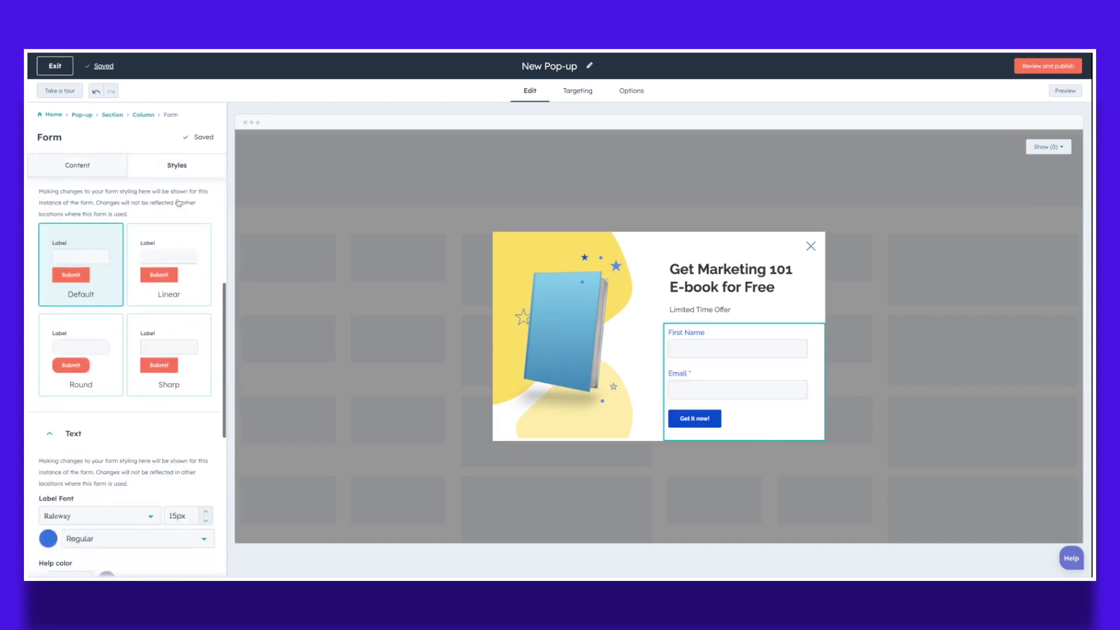
pyautogui.scroll(2, 179, 203)
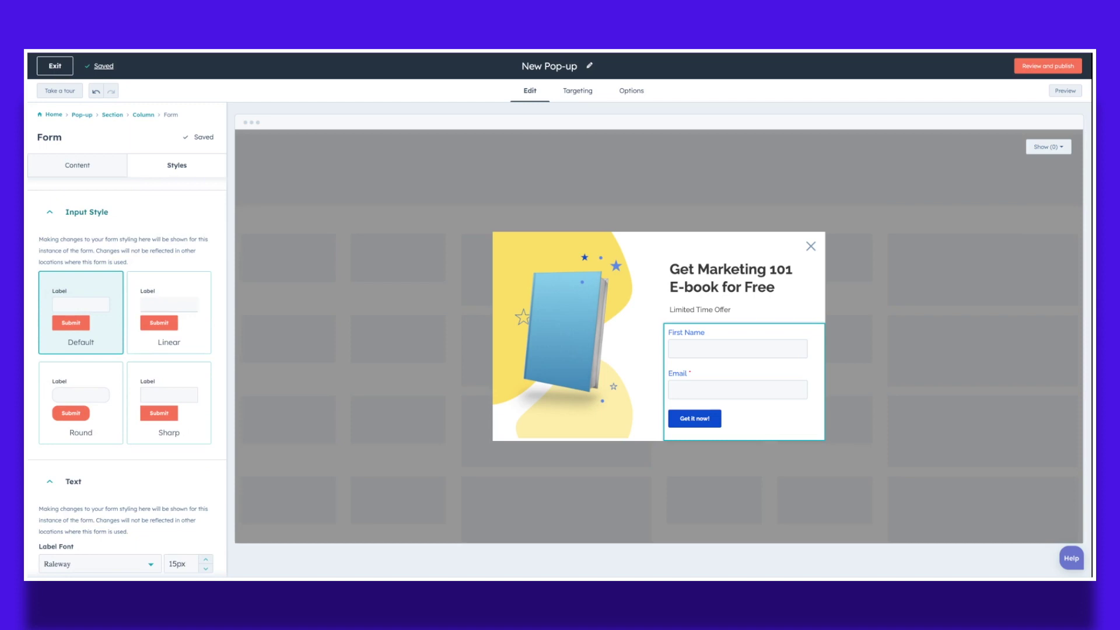
pyautogui.click(112, 399)
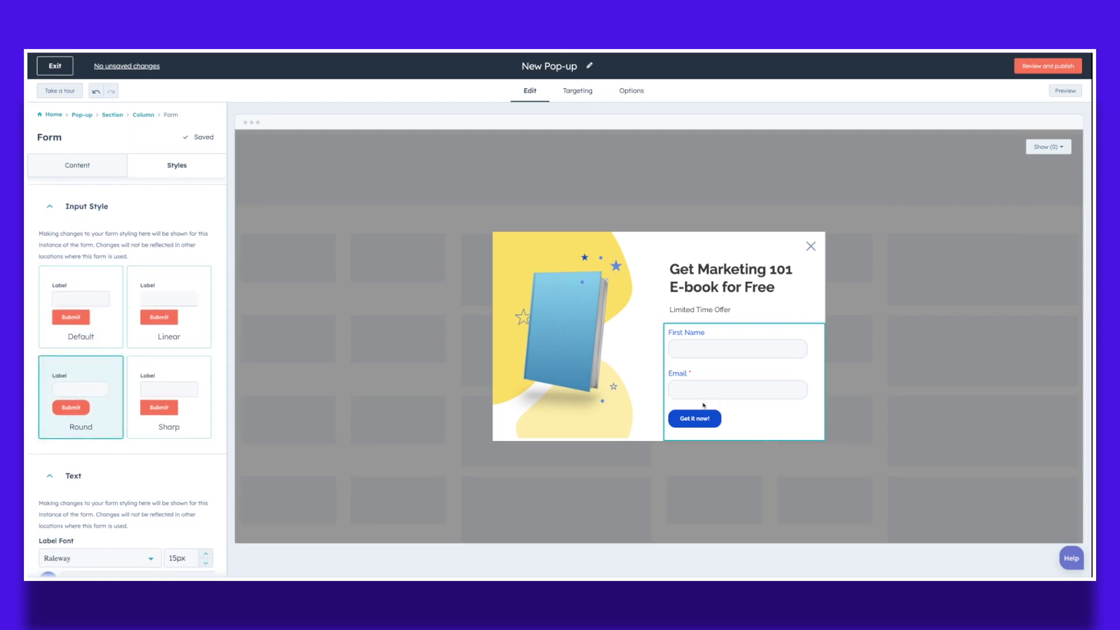
# Set the form's label font to PT Sans
pyautogui.scroll(-5, 166, 338)
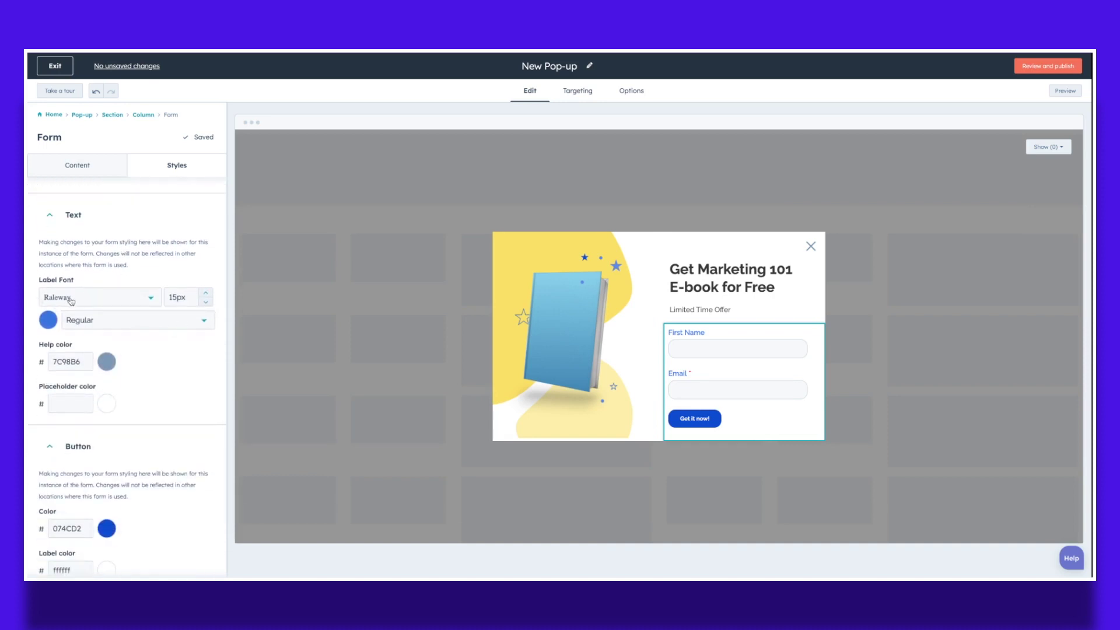
pyautogui.click(70, 299)
pyautogui.scroll(-3, 127, 377)
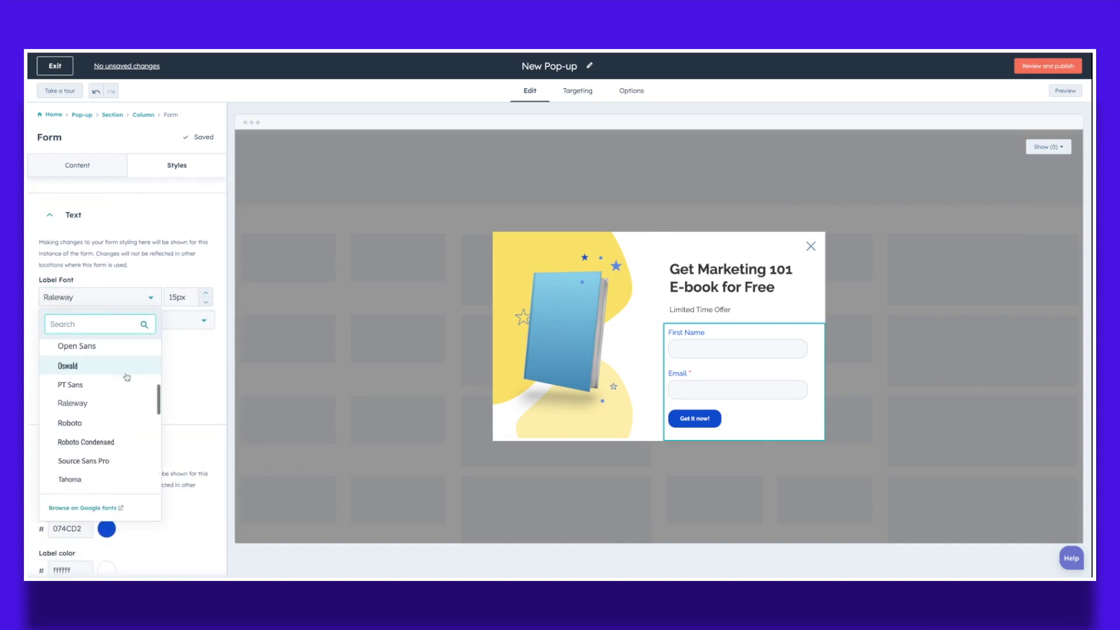
pyautogui.scroll(-3, 126, 377)
pyautogui.scroll(3, 127, 378)
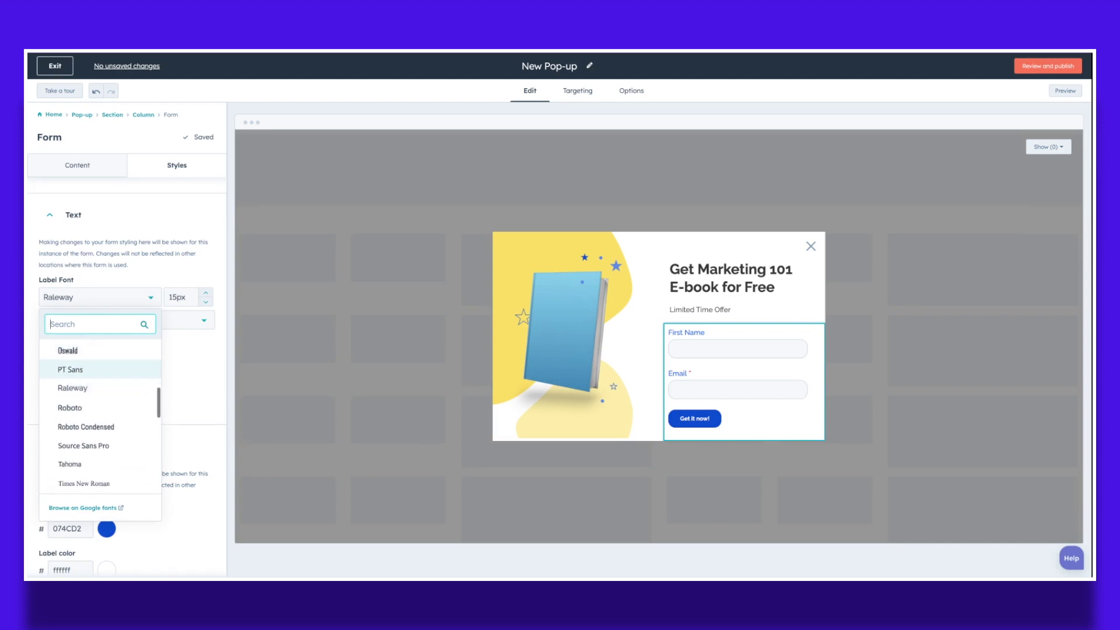
pyautogui.scroll(1, 110, 379)
pyautogui.click(67, 382)
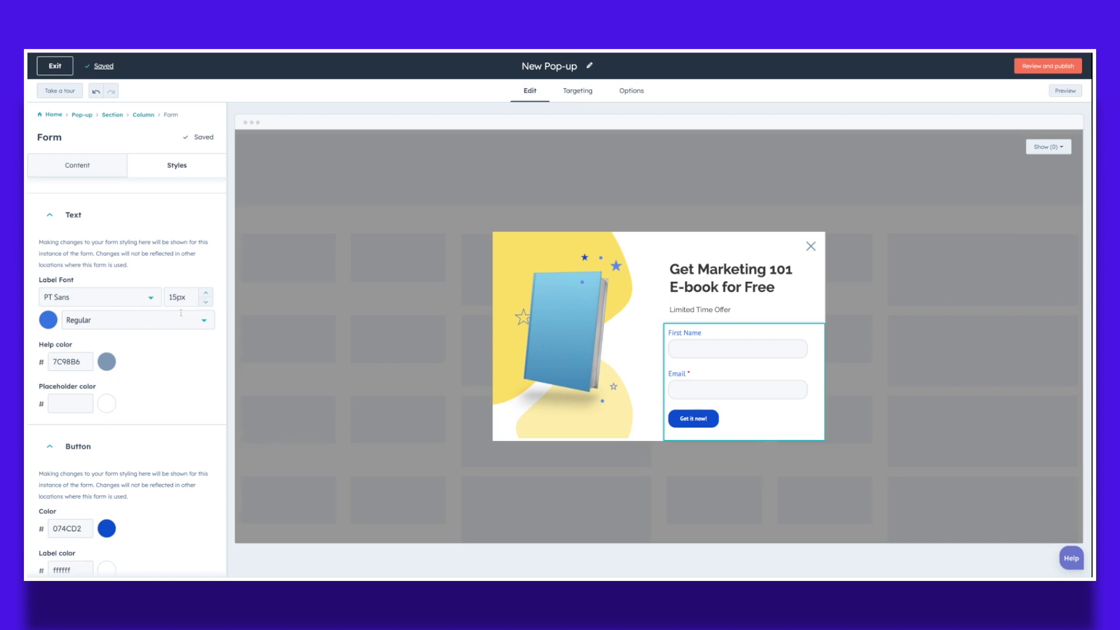
pyautogui.scroll(-1, 110, 327)
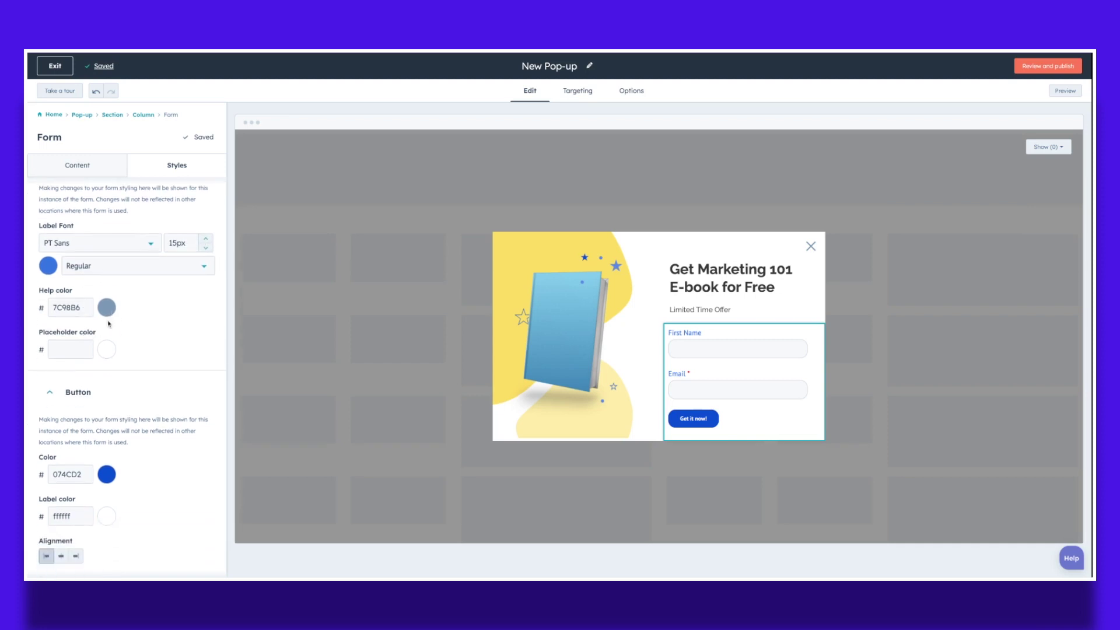
pyautogui.scroll(-2, 111, 327)
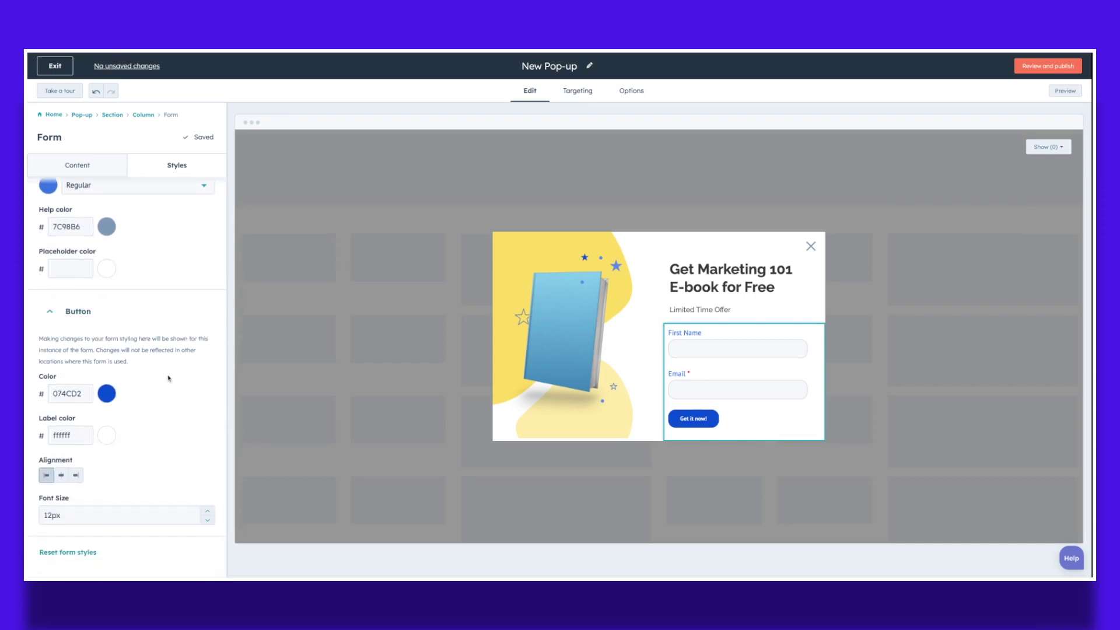
pyautogui.click(295, 303)
# Set the pop-up background colour, trying yellow, peach and blue swatches before settling on pink
pyautogui.click(65, 425)
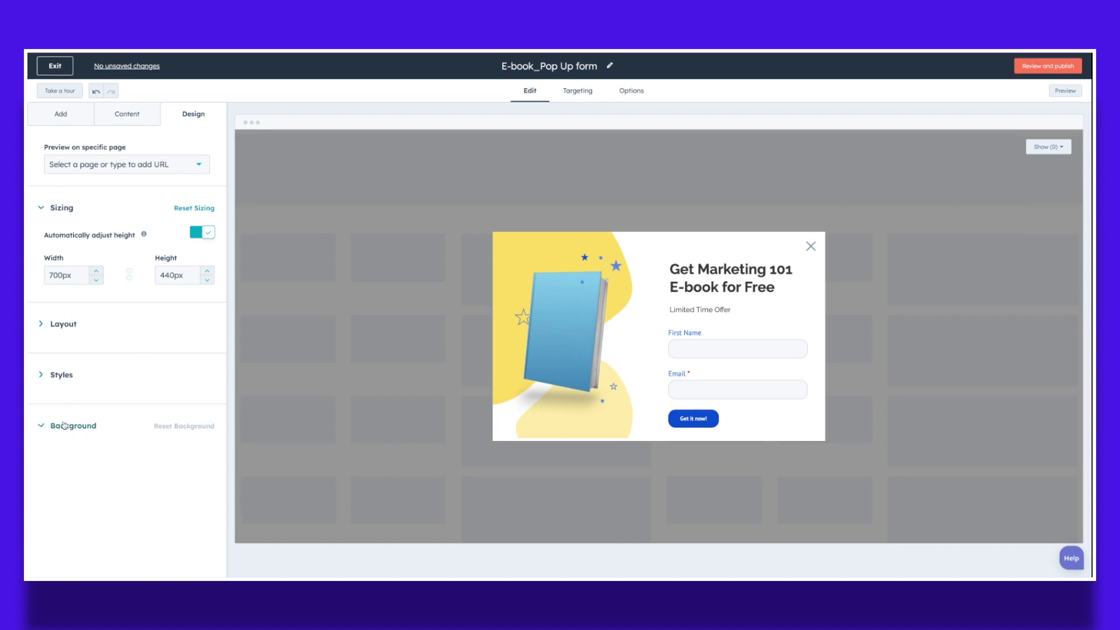
pyautogui.scroll(-2, 165, 382)
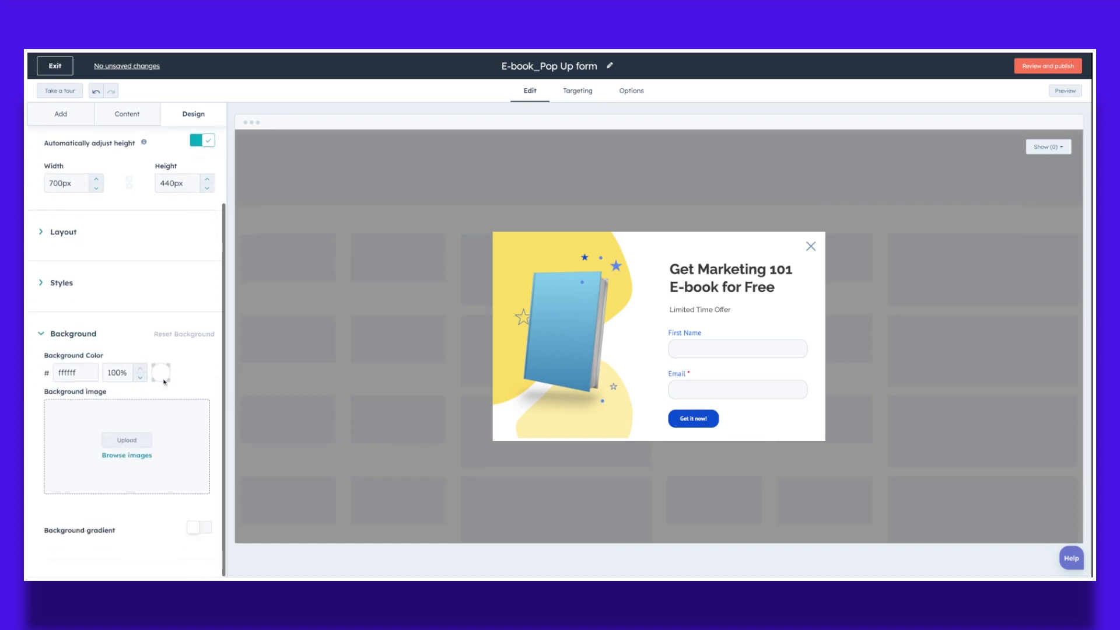
pyautogui.click(161, 374)
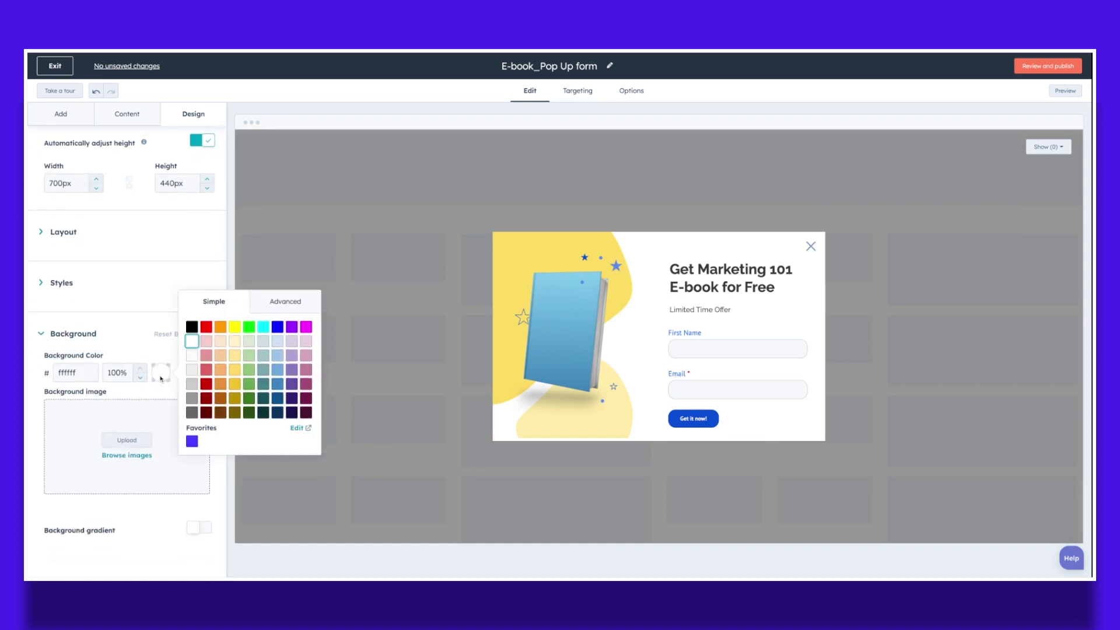
pyautogui.click(235, 357)
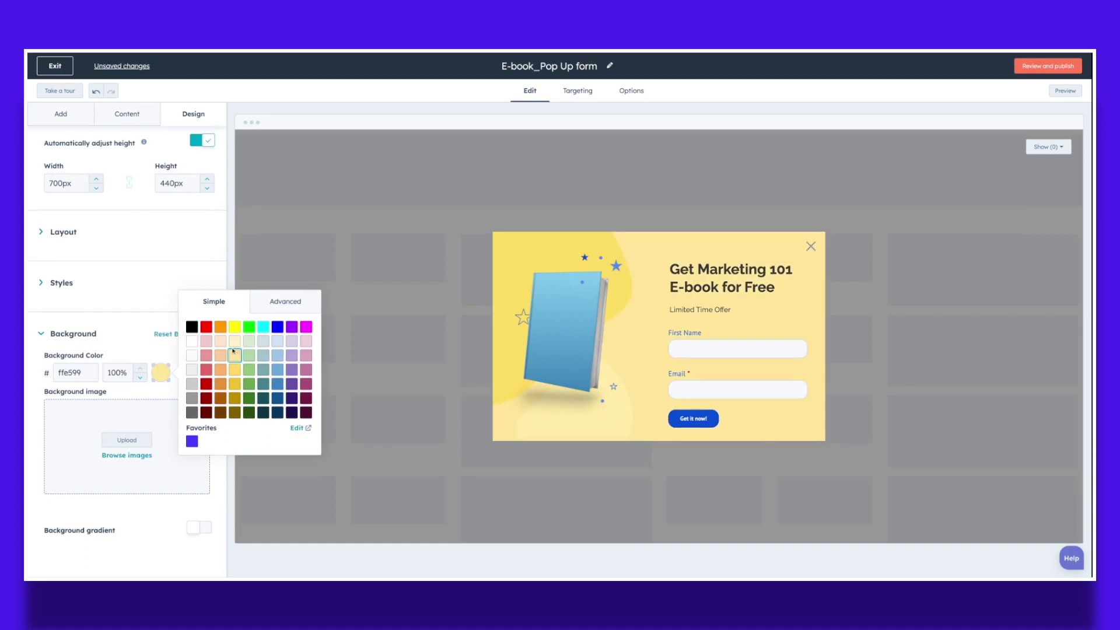
pyautogui.click(222, 341)
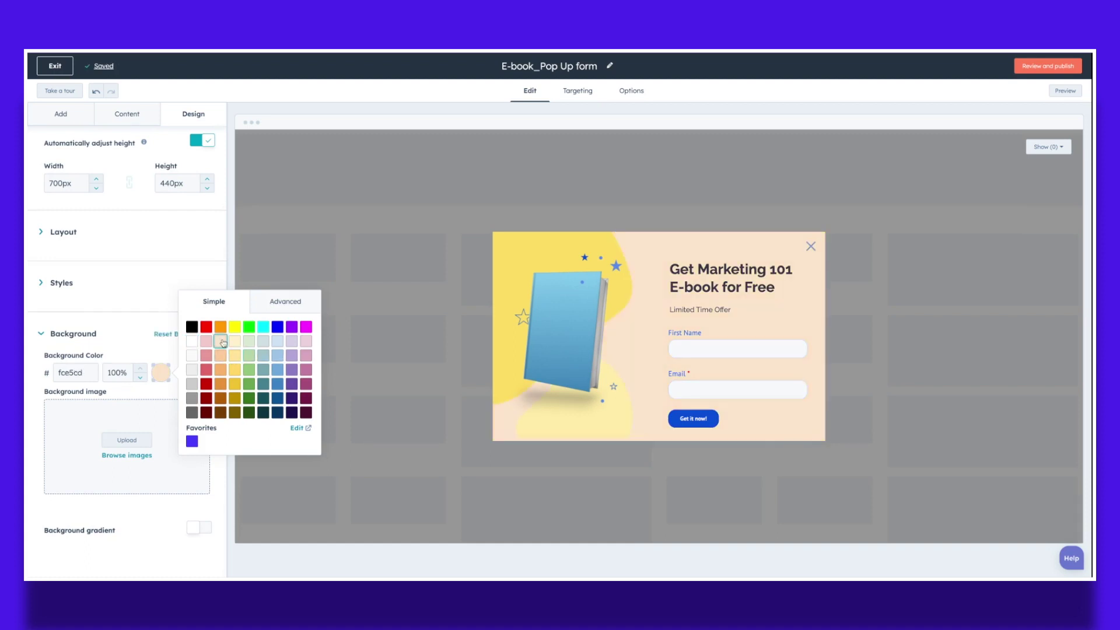
pyautogui.click(277, 344)
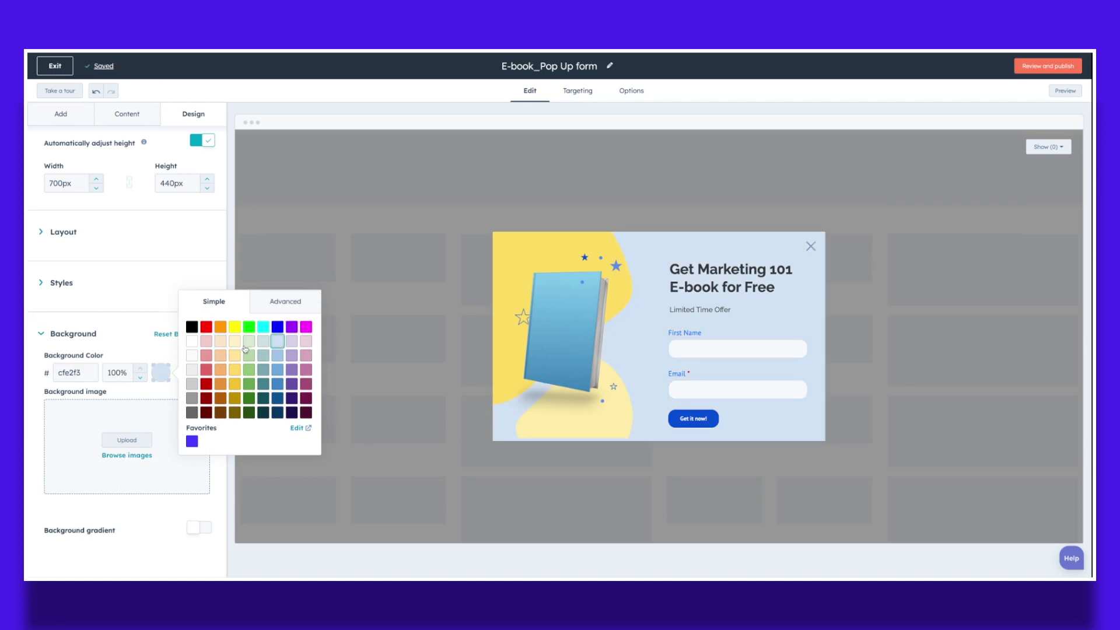
pyautogui.click(307, 342)
pyautogui.click(155, 283)
pyautogui.scroll(-2, 173, 317)
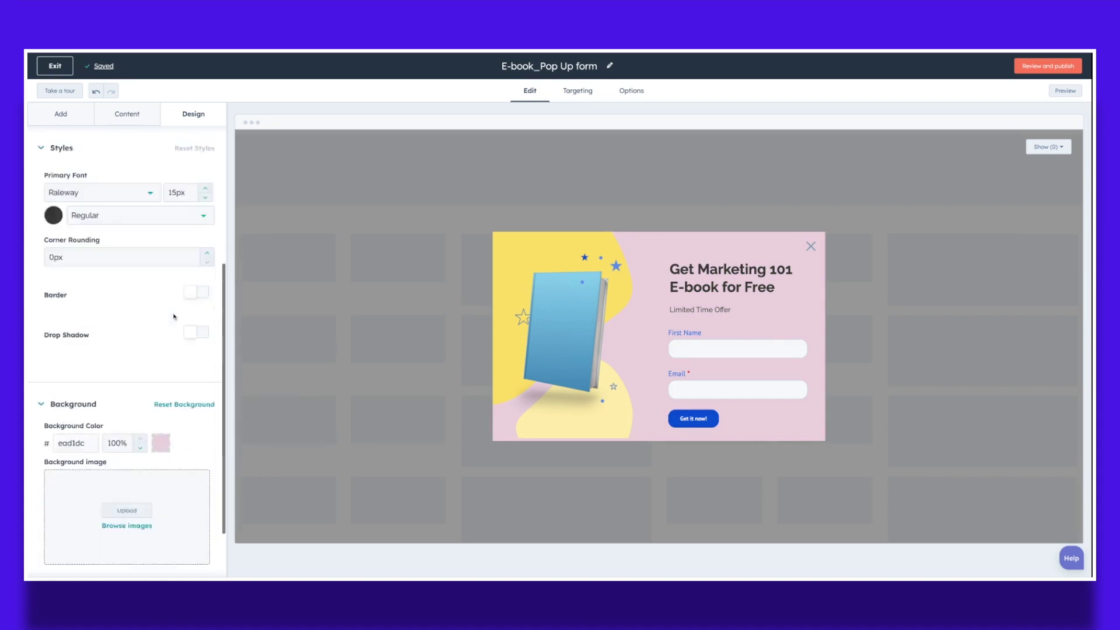
pyautogui.scroll(-1, 174, 317)
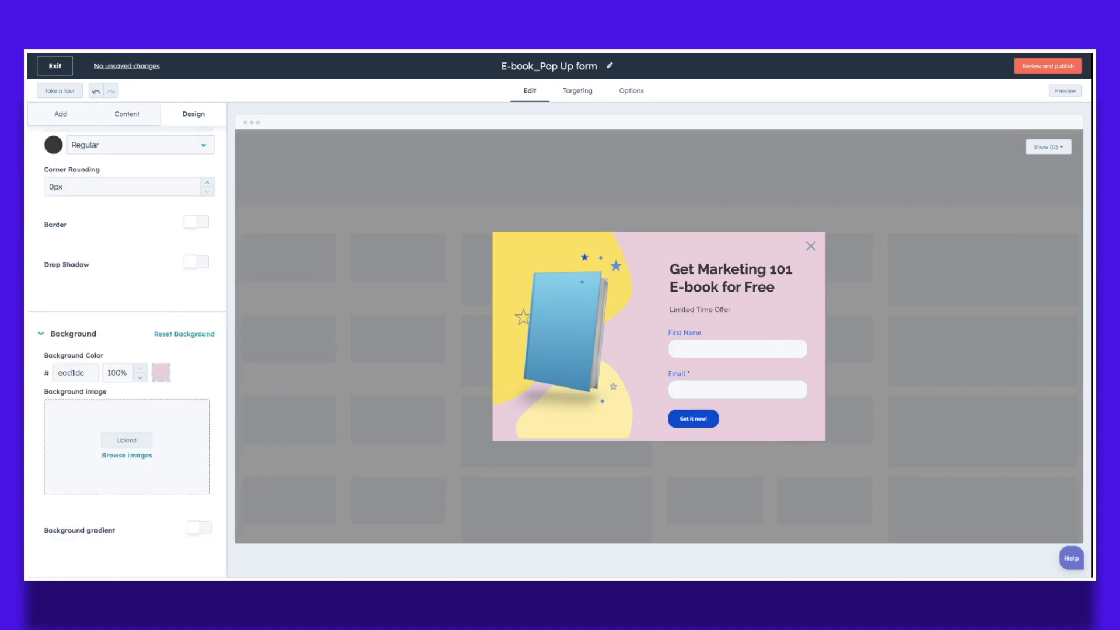
# Enable a background gradient from pale yellow FFF2CC at top to pink EAD1DC at bottom
pyautogui.click(199, 527)
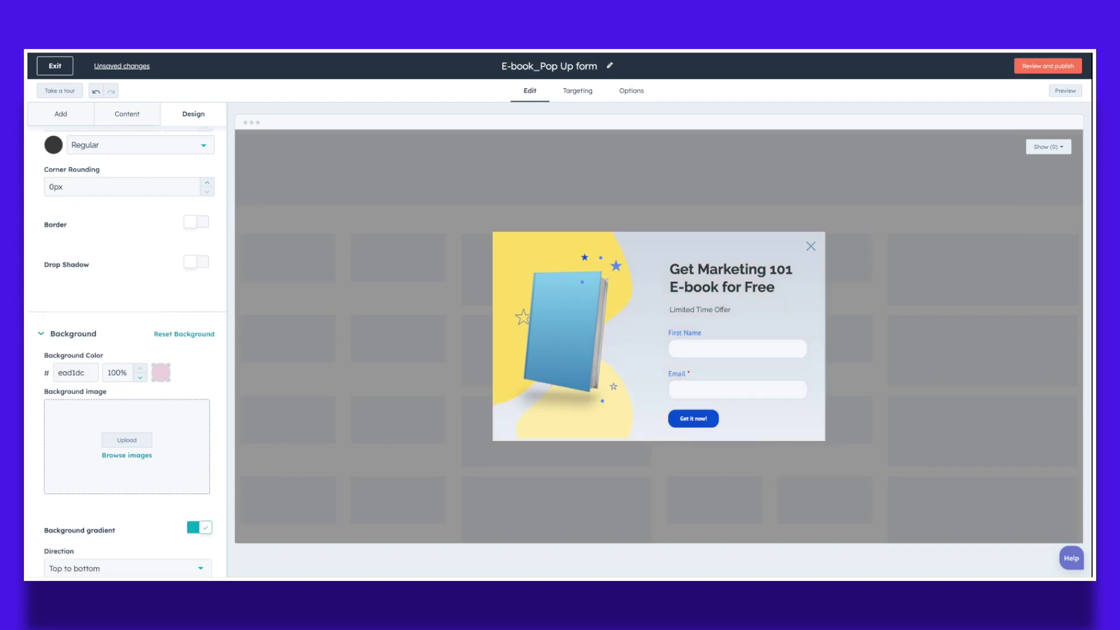
pyautogui.scroll(-2, 152, 513)
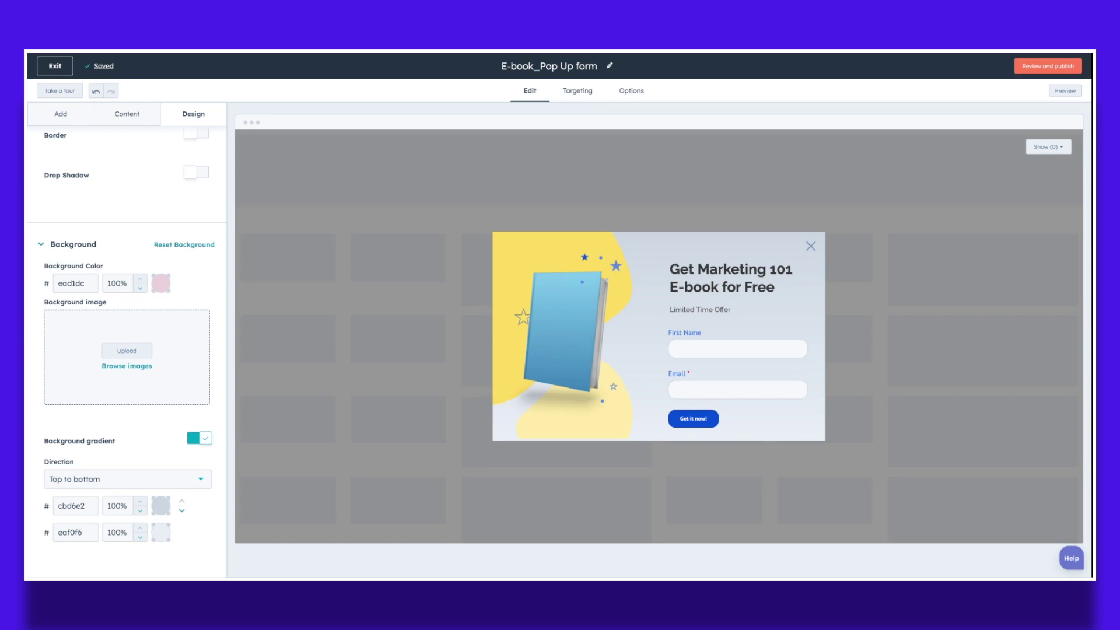
pyautogui.click(162, 532)
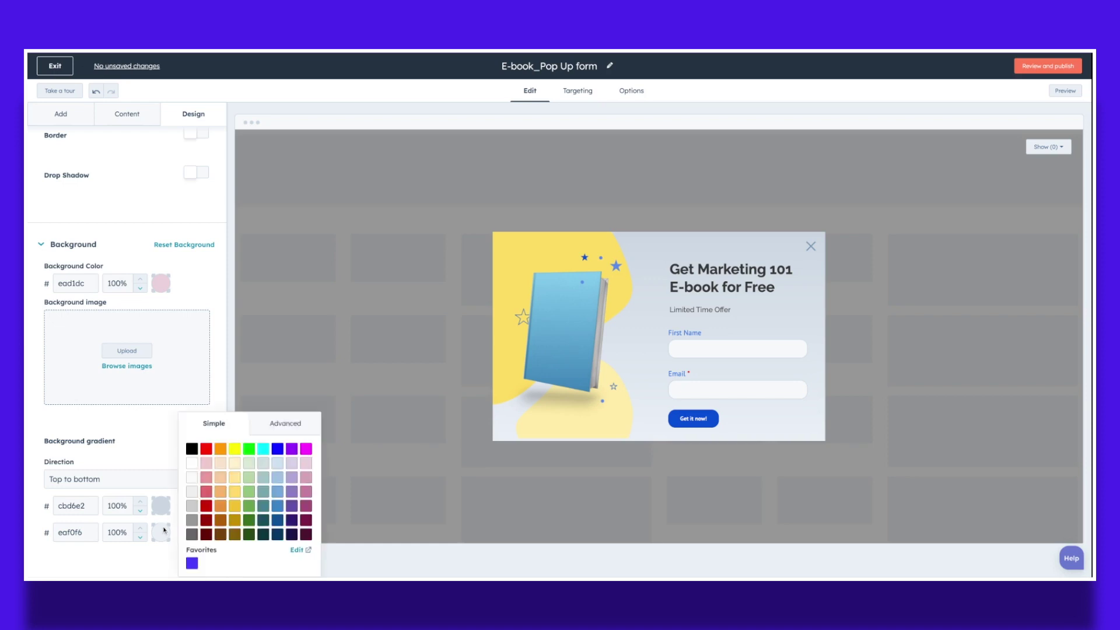
pyautogui.click(306, 466)
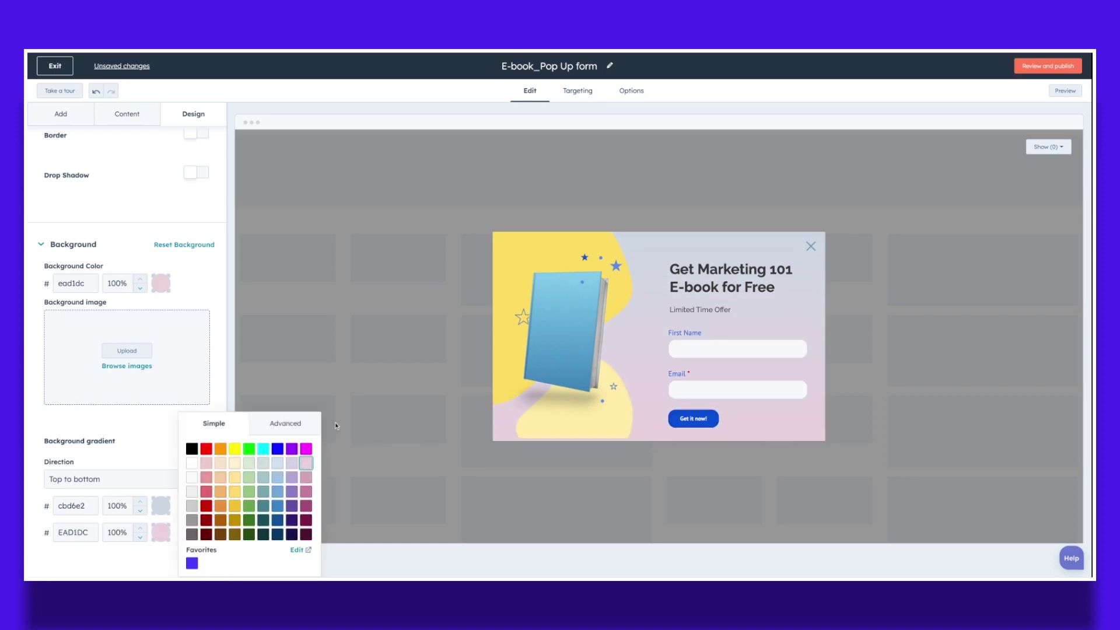
pyautogui.click(161, 505)
pyautogui.click(235, 463)
pyautogui.click(130, 429)
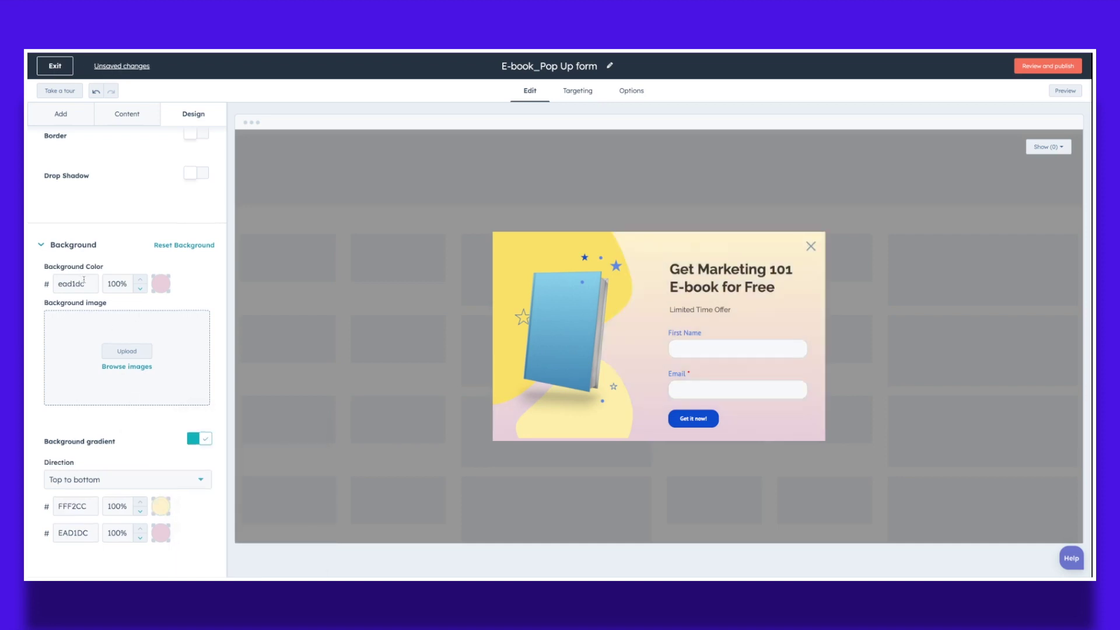
pyautogui.scroll(5, 126, 420)
pyautogui.click(61, 114)
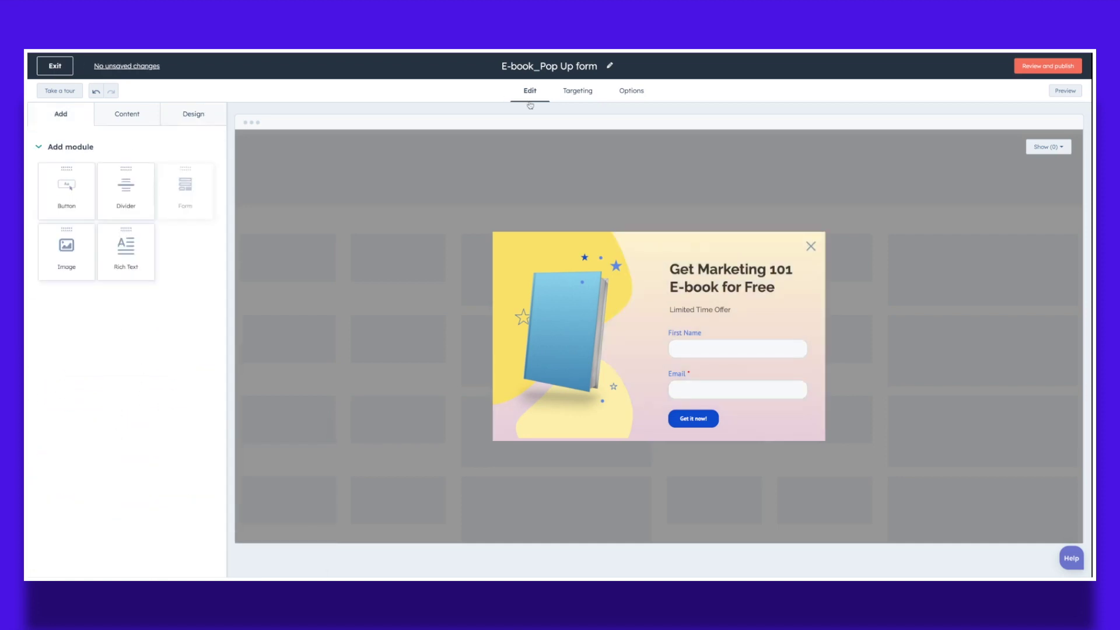
# In Targeting, change the elapsed-time trigger from 7 to 5 seconds
pyautogui.click(575, 92)
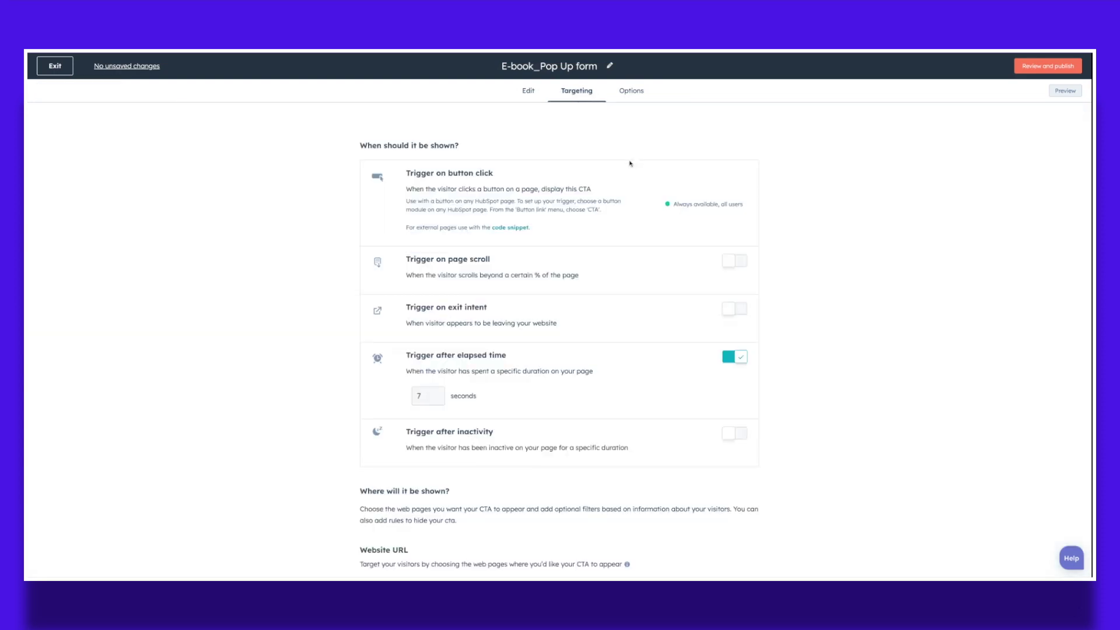
pyautogui.scroll(-1, 537, 156)
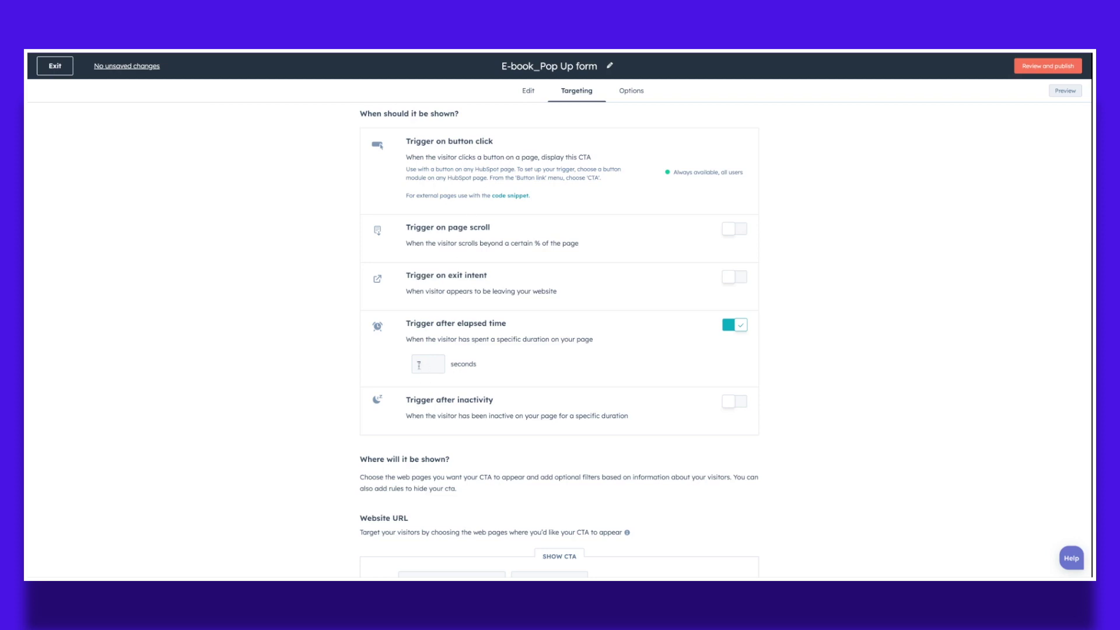
pyautogui.moveTo(573, 339); pyautogui.dragTo(600, 343)
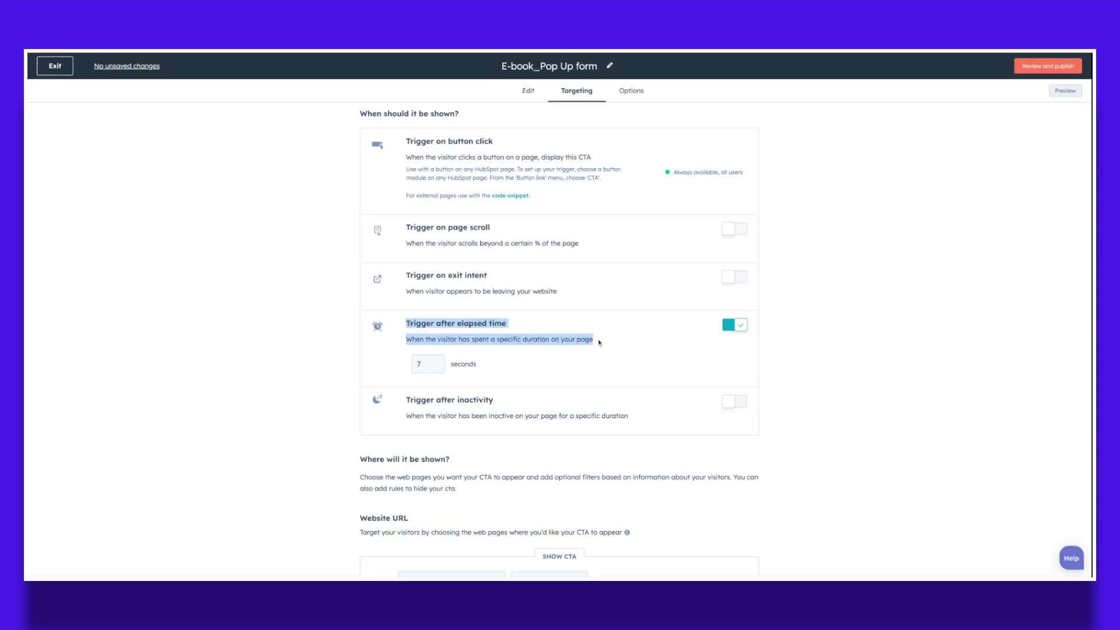
pyautogui.click(435, 366)
pyautogui.press('BackSpace')
pyautogui.write('5')
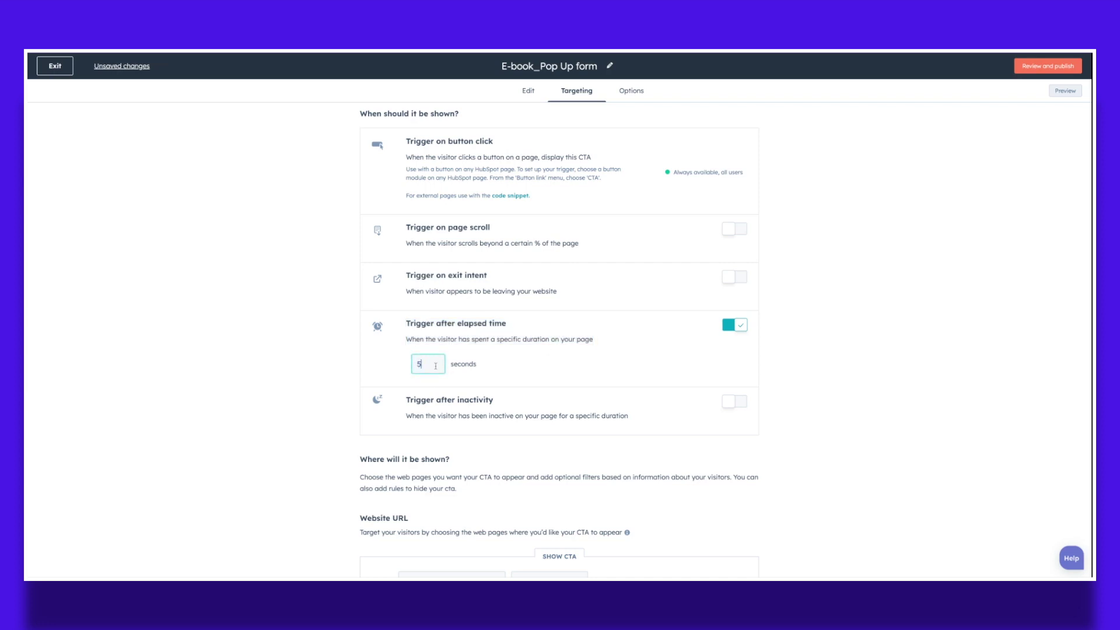
pyautogui.click(526, 386)
# Turn on the page-scroll trigger and set its threshold to 30%
pyautogui.click(741, 229)
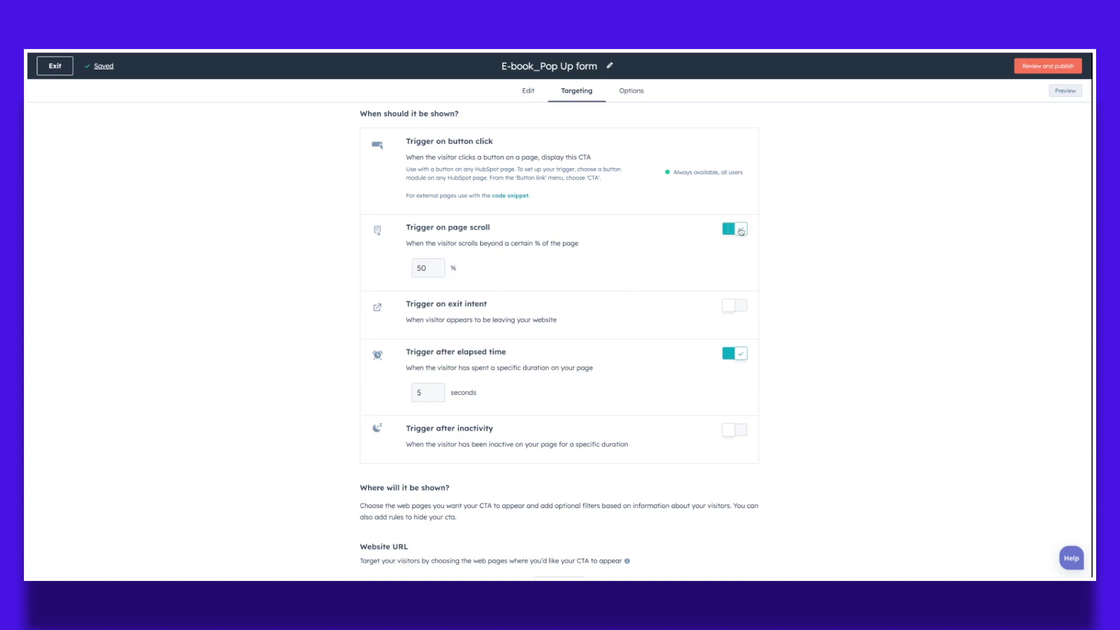
pyautogui.doubleClick(433, 266)
pyautogui.write('30')
pyautogui.click(825, 298)
pyautogui.scroll(-2, 443, 292)
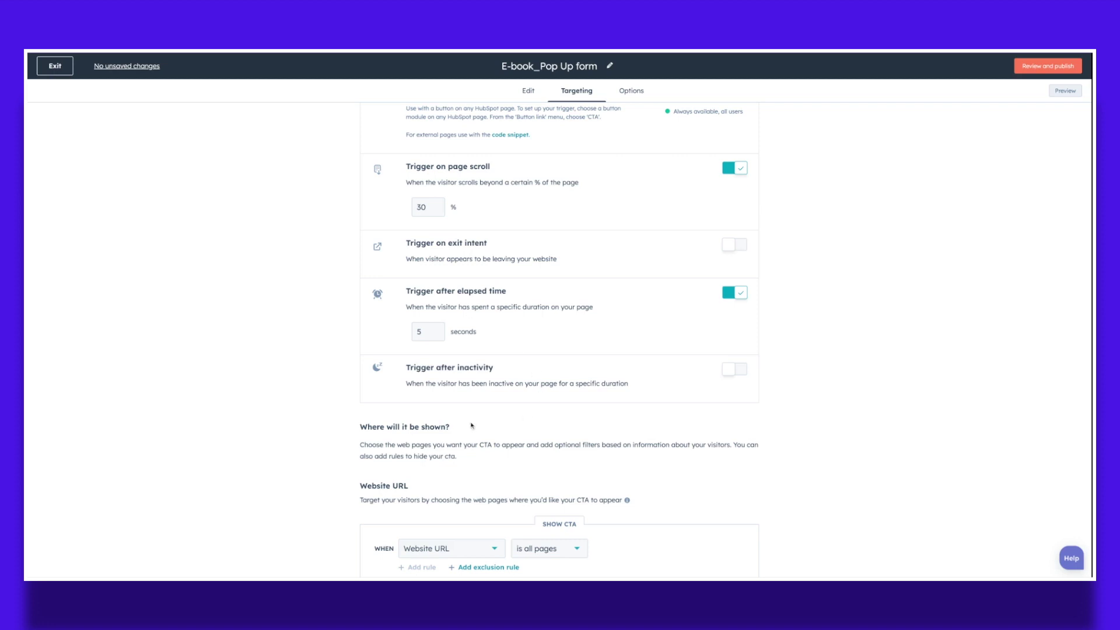
pyautogui.scroll(-4, 474, 381)
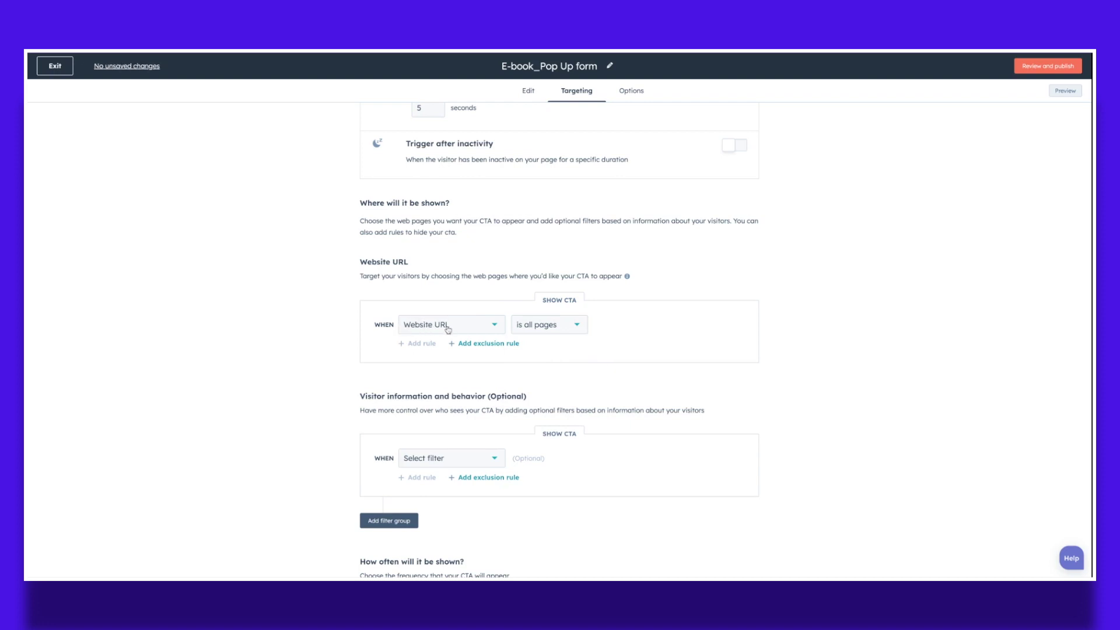
# Check the website page-matching rule, leaving it unchanged, and scroll to the display-frequency section
pyautogui.click(578, 326)
pyautogui.click(573, 353)
pyautogui.scroll(-4, 582, 336)
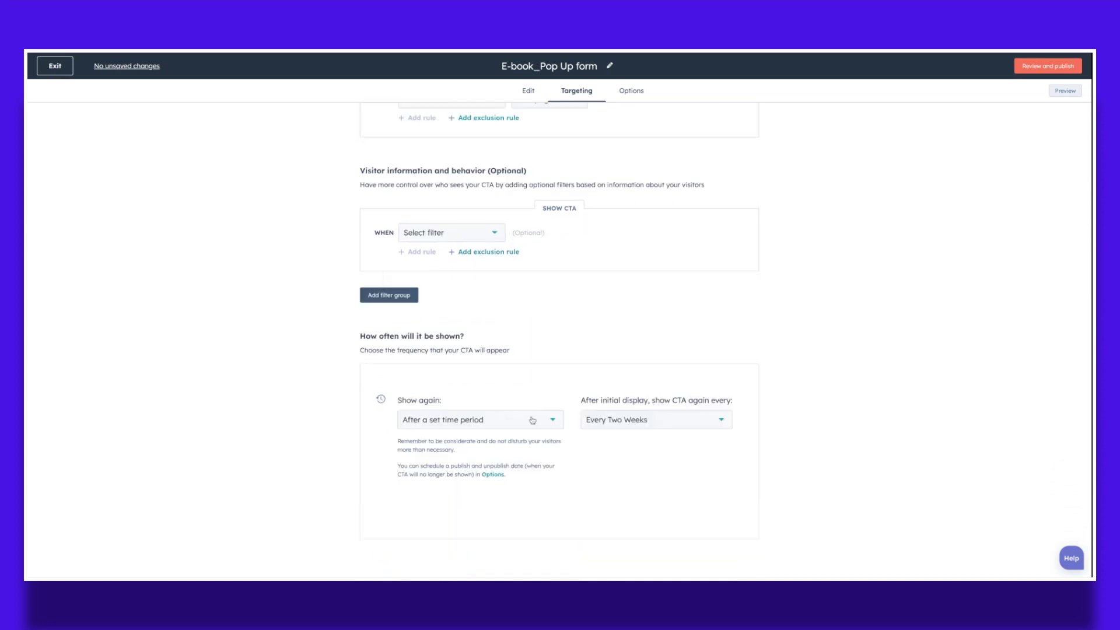
pyautogui.moveTo(352, 337); pyautogui.dragTo(532, 352)
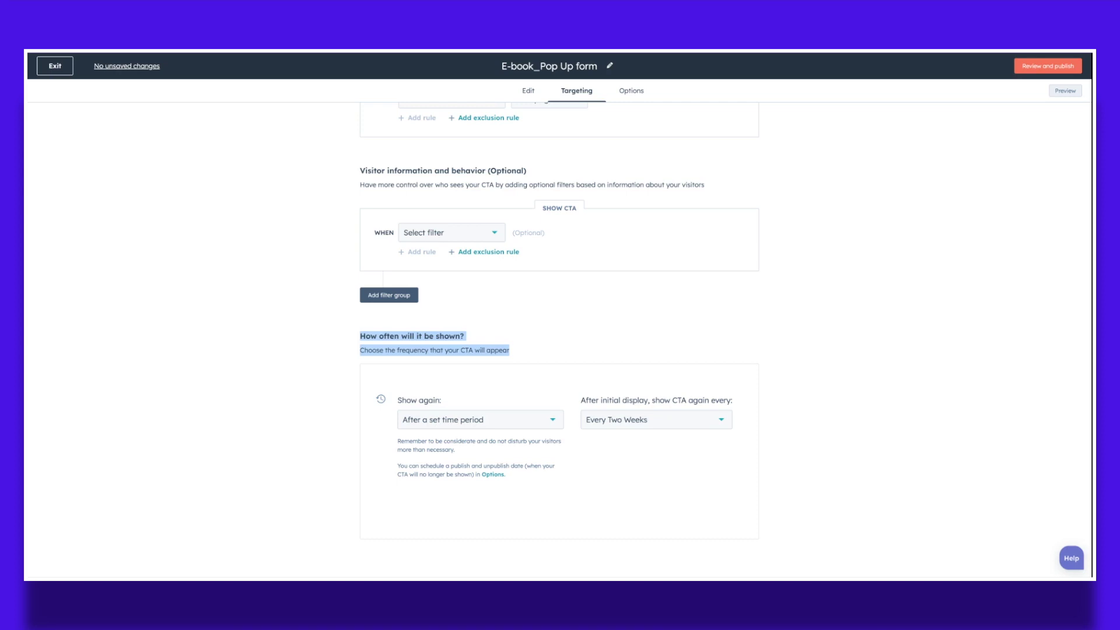
# Set the pop-up to repeat every 60 minutes and show again after a set time period
pyautogui.click(621, 427)
pyautogui.scroll(1, 642, 466)
pyautogui.click(647, 467)
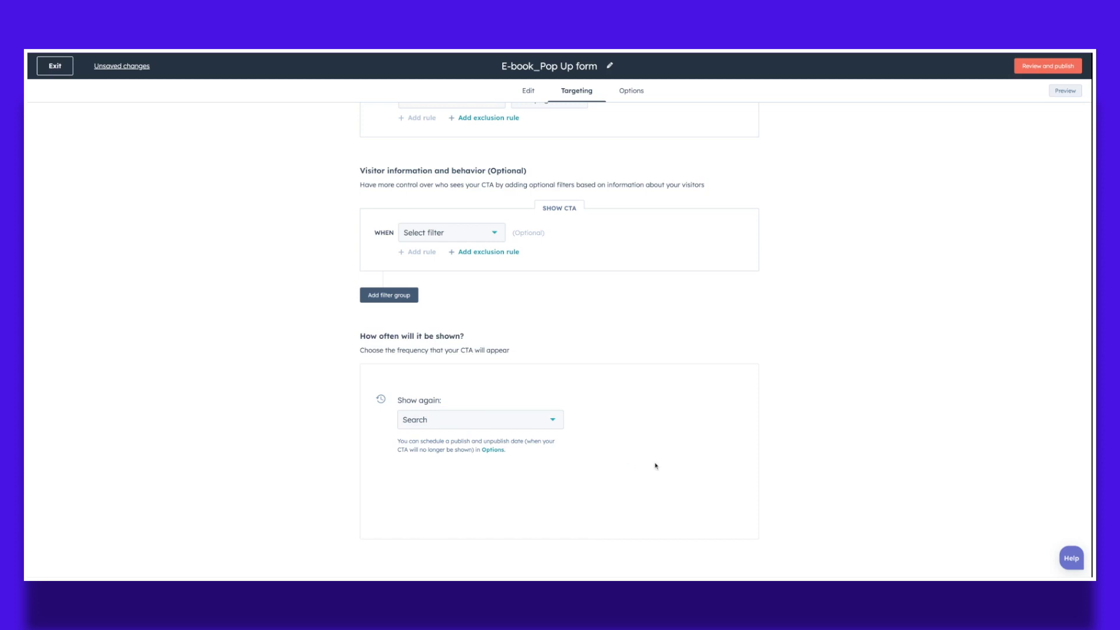
pyautogui.click(513, 420)
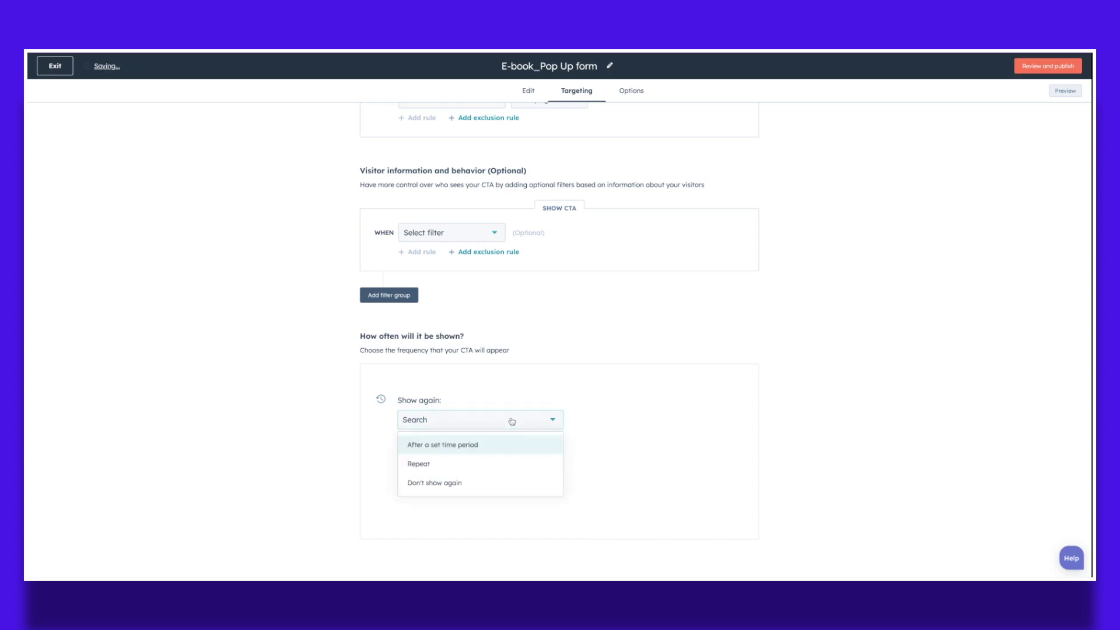
pyautogui.click(523, 449)
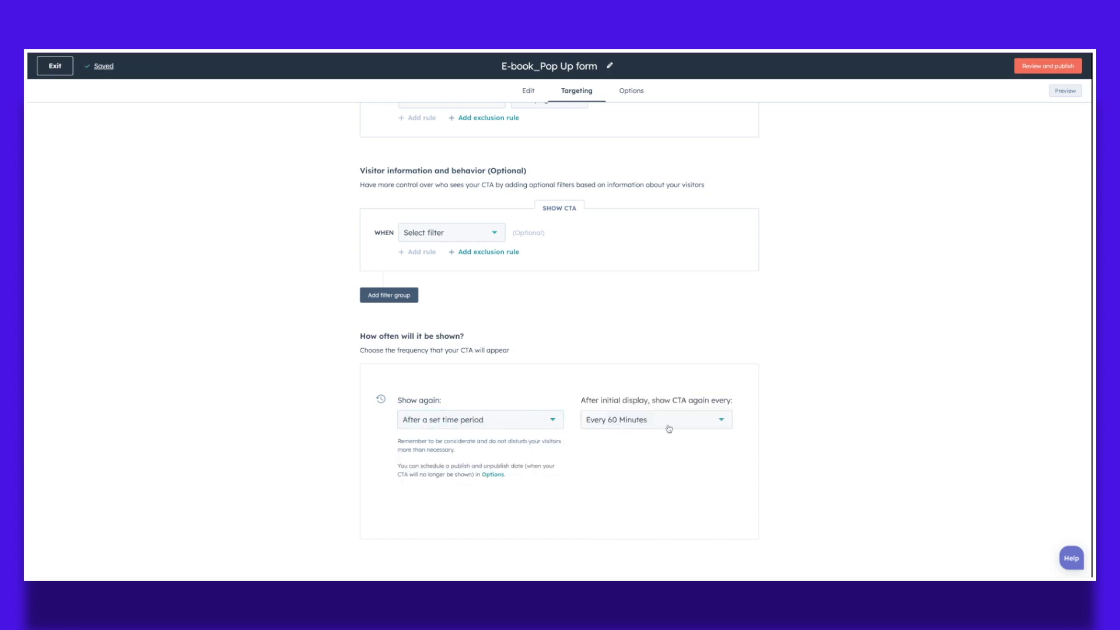
pyautogui.scroll(10, 584, 455)
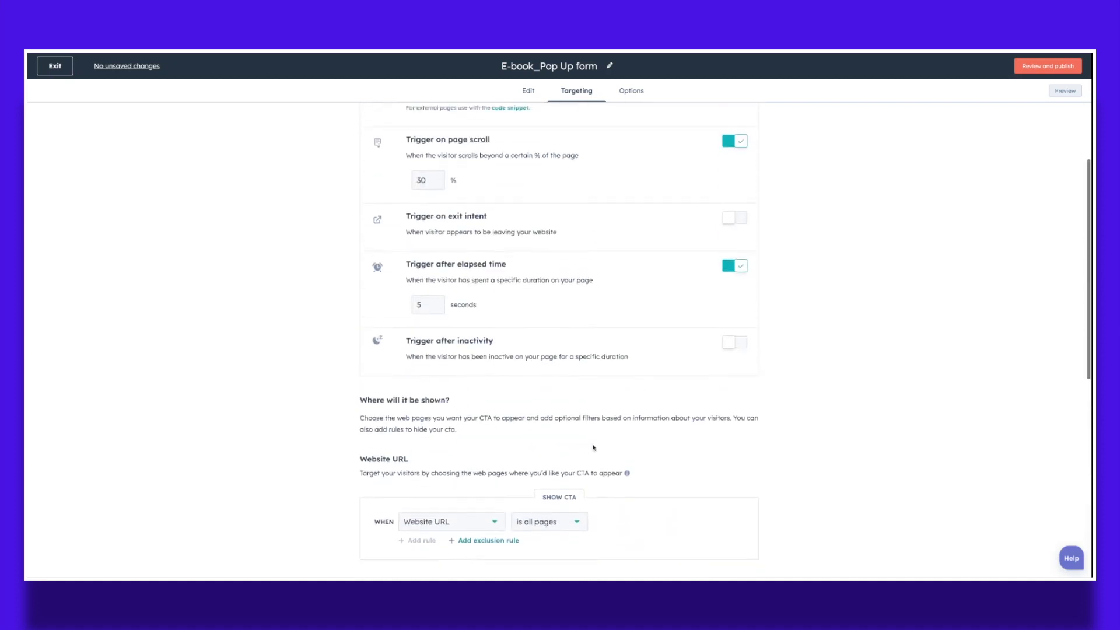
pyautogui.click(633, 92)
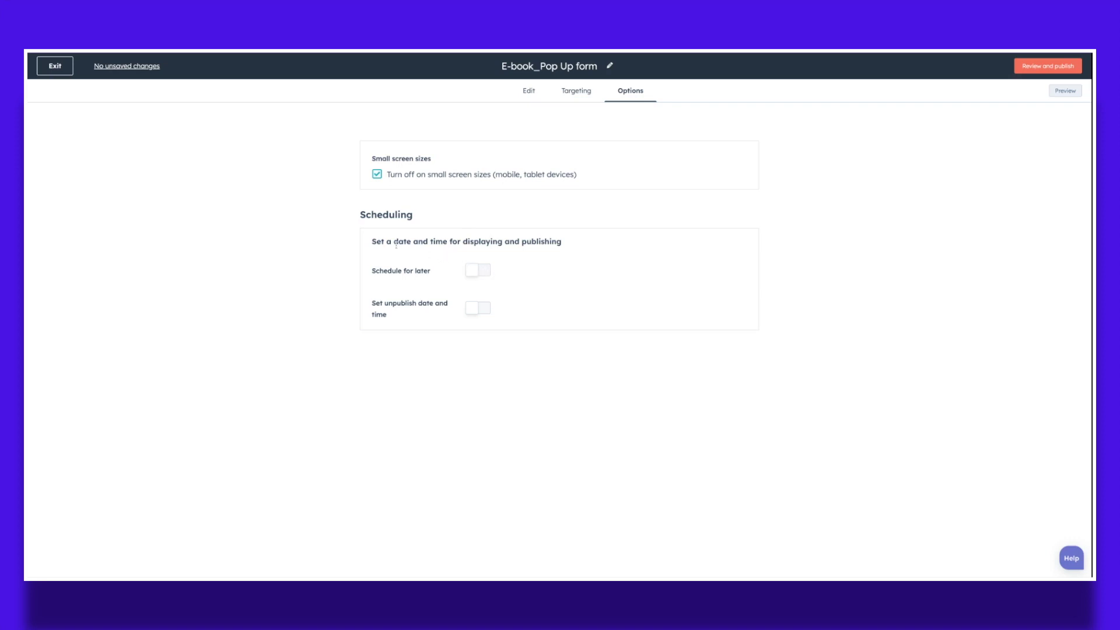
# Try the Schedule for later and automatic unpublish-date switches on the Options tab, then preview the pop-up
pyautogui.moveTo(448, 242); pyautogui.dragTo(562, 243)
pyautogui.click(565, 248)
pyautogui.click(481, 272)
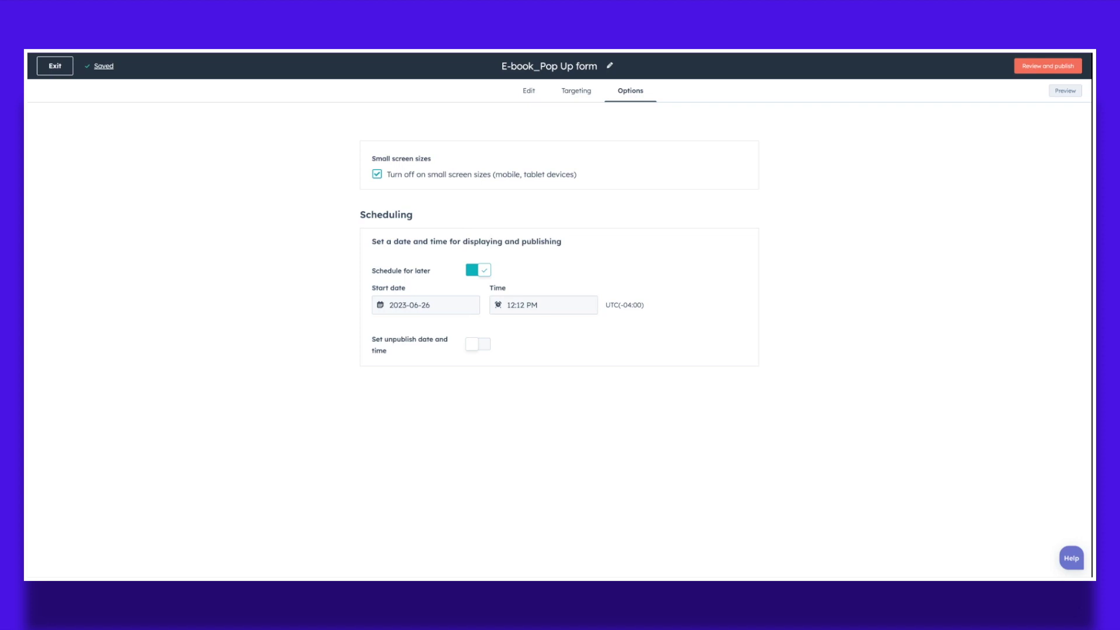
pyautogui.click(478, 270)
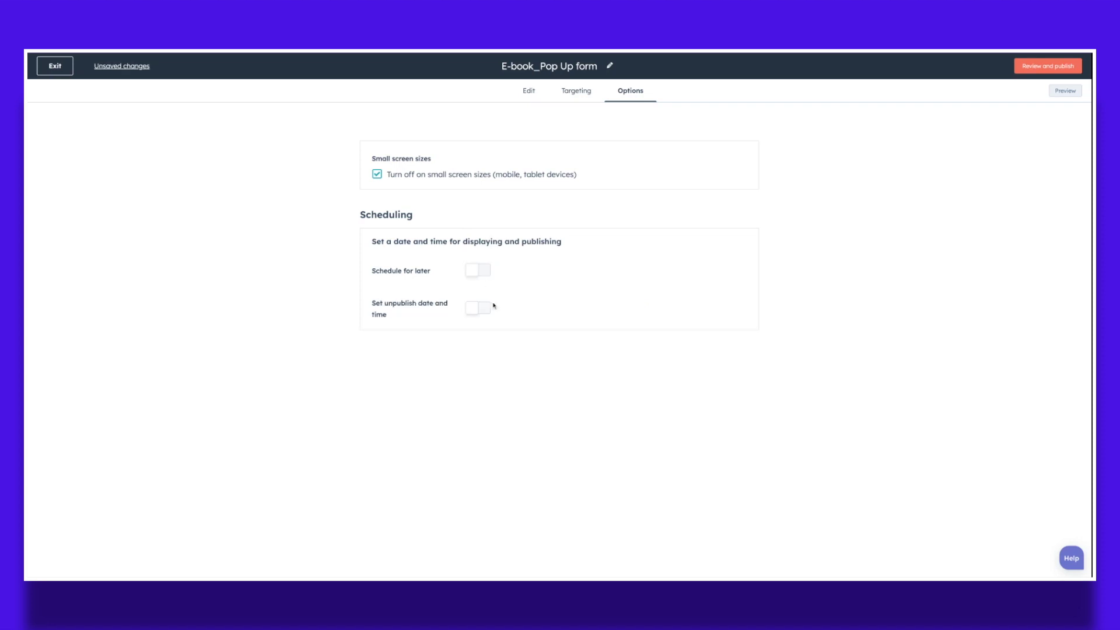
pyautogui.click(476, 310)
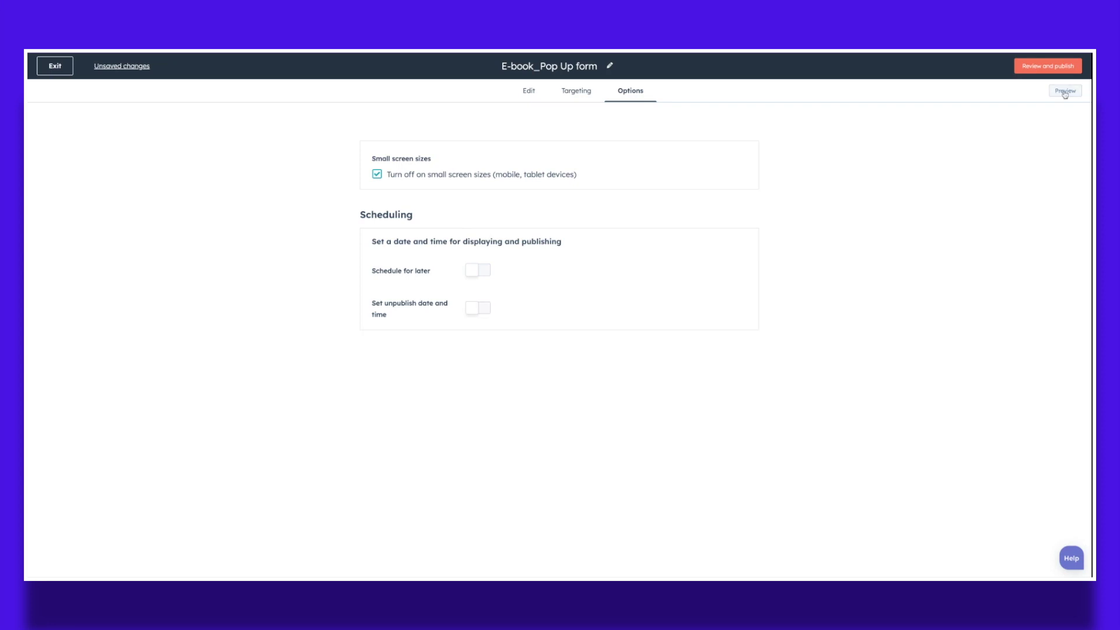
pyautogui.click(1065, 92)
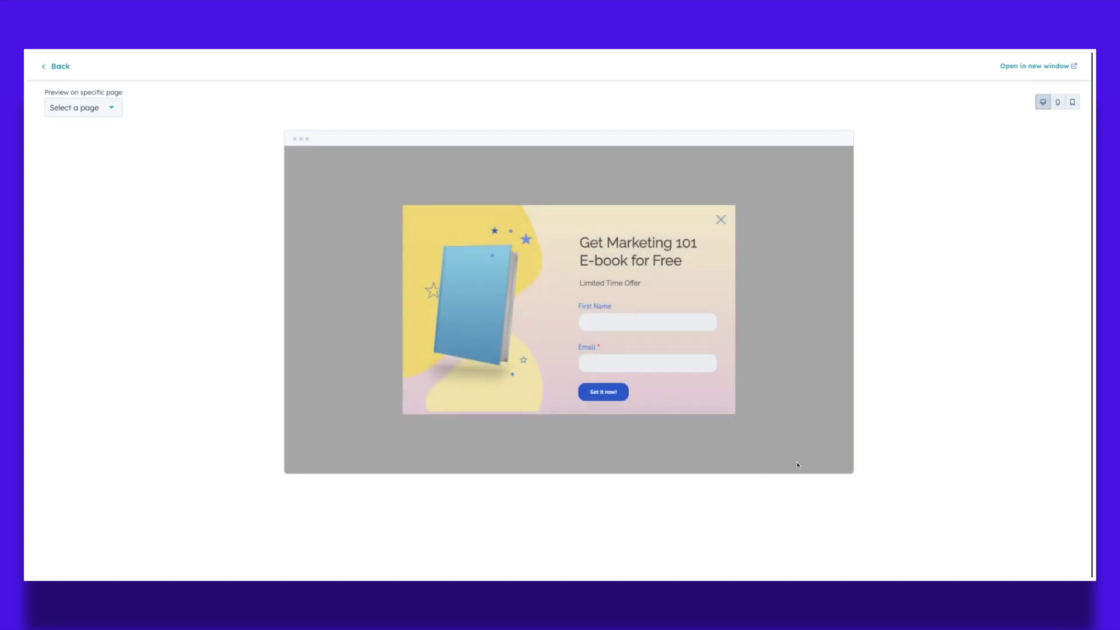
# Preview the pop-up in the mobile and tablet layouts, then open the page list to preview on
pyautogui.click(1059, 104)
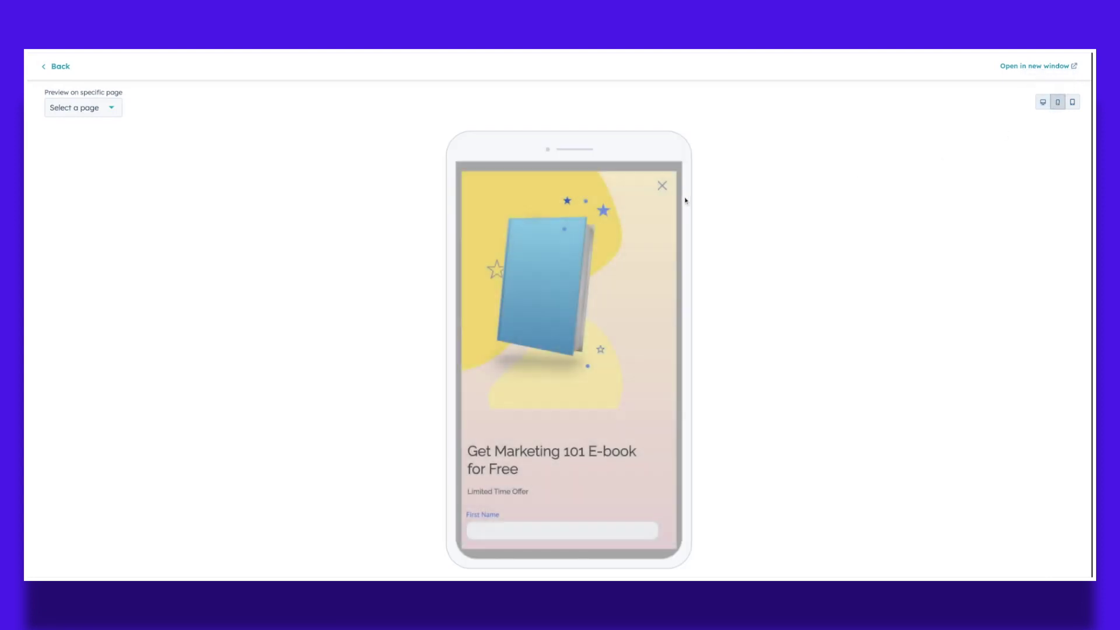
pyautogui.scroll(-1, 684, 201)
pyautogui.scroll(1, 684, 200)
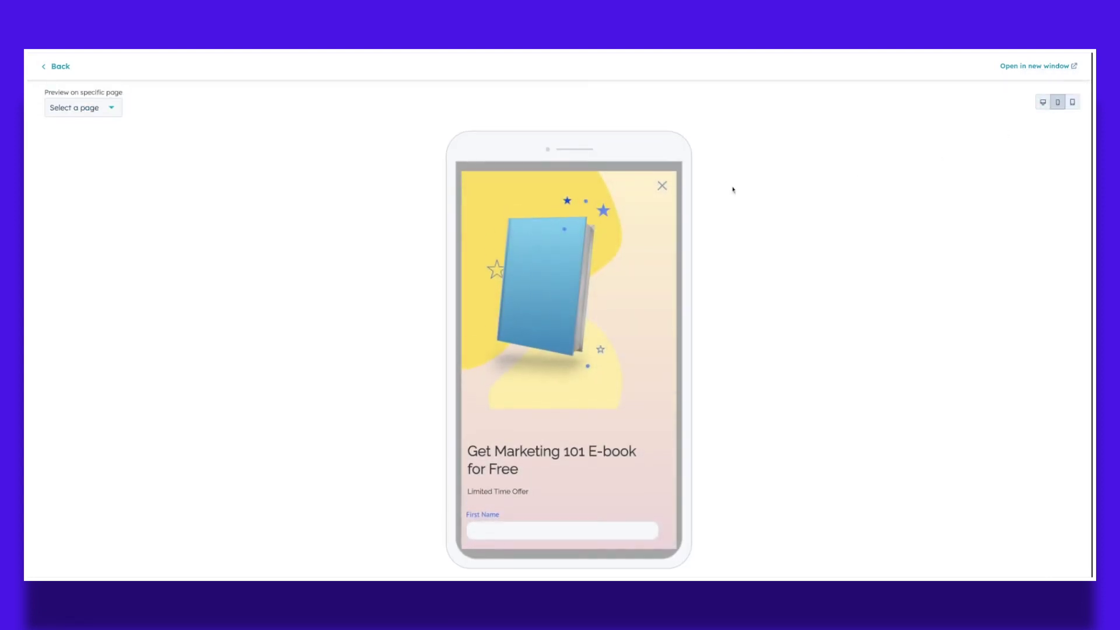
pyautogui.click(1072, 102)
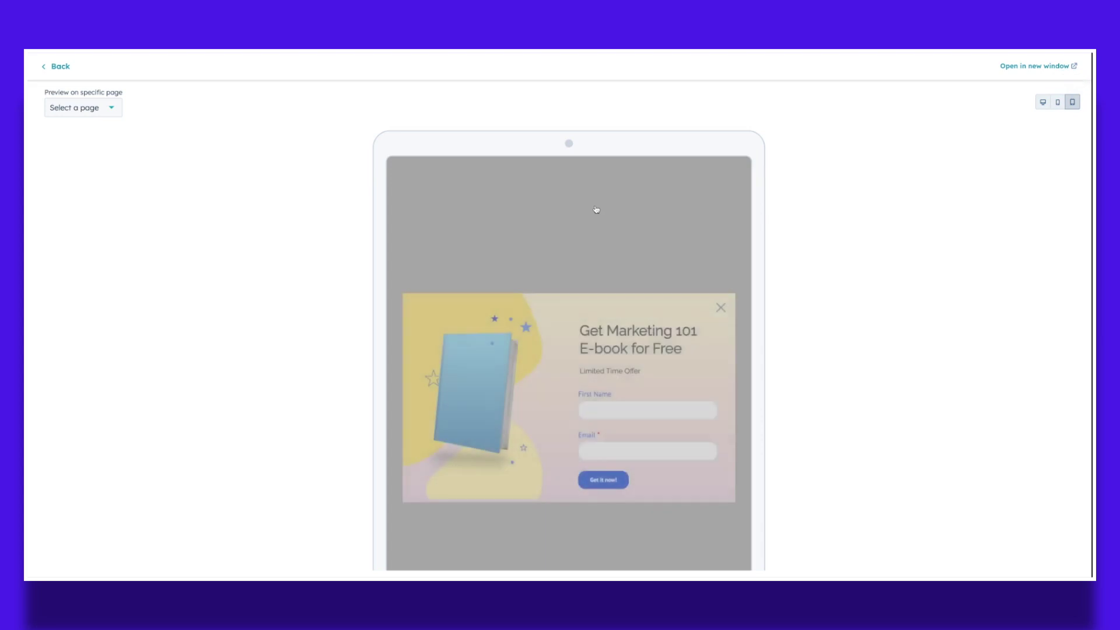
pyautogui.scroll(-3, 596, 209)
pyautogui.scroll(3, 597, 209)
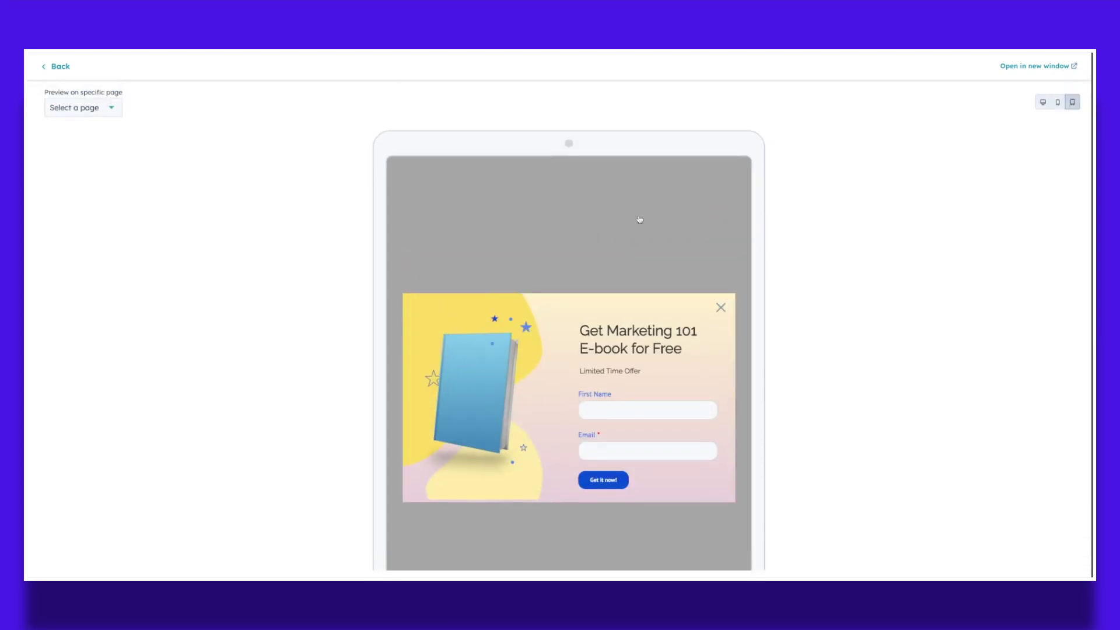
pyautogui.click(70, 107)
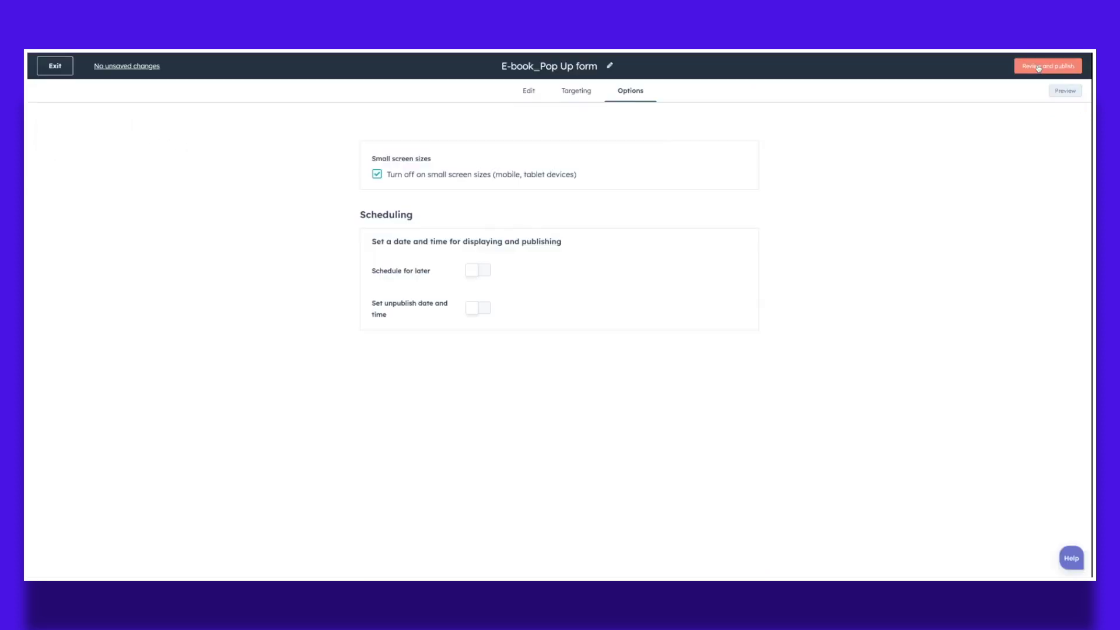
# Review and publish the E-book_Pop Up form CTA immediately, confirming with OK
pyautogui.click(1039, 66)
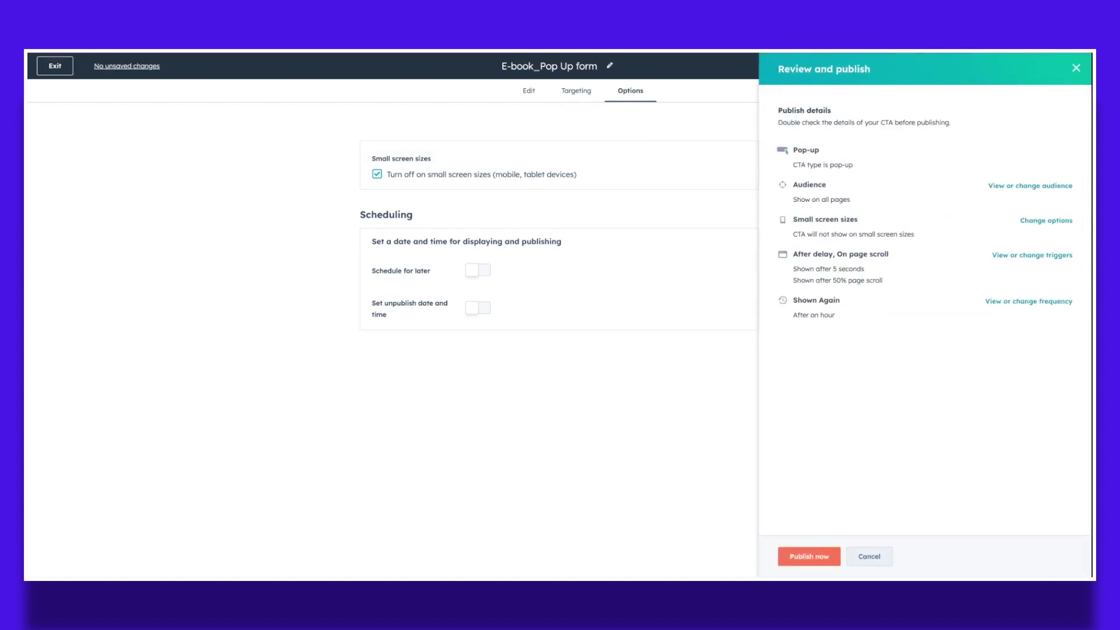
pyautogui.click(815, 556)
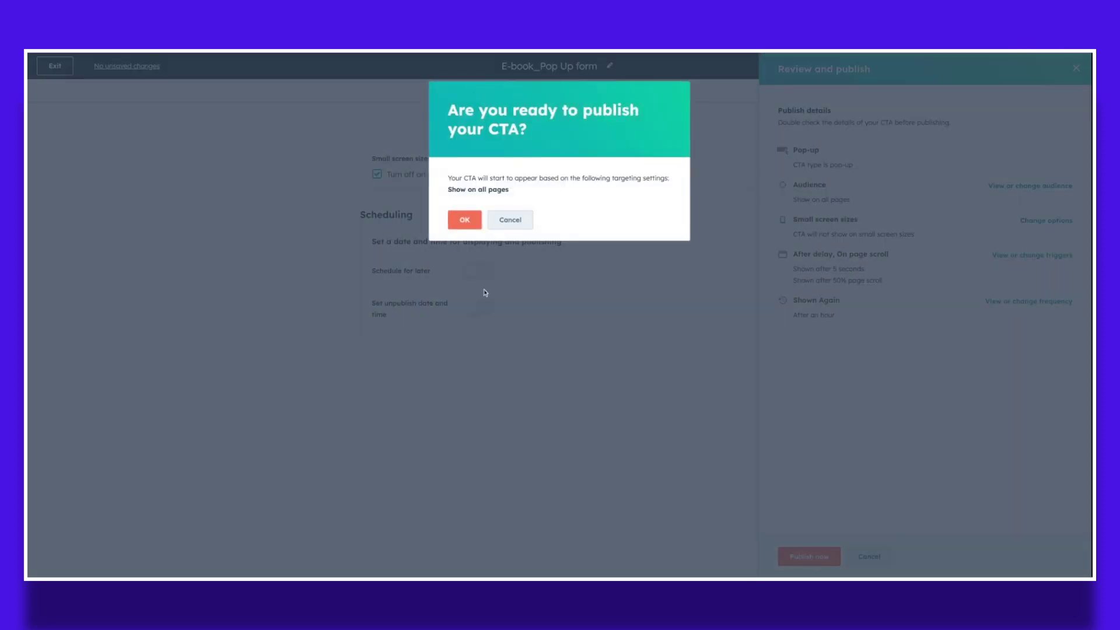
pyautogui.click(458, 222)
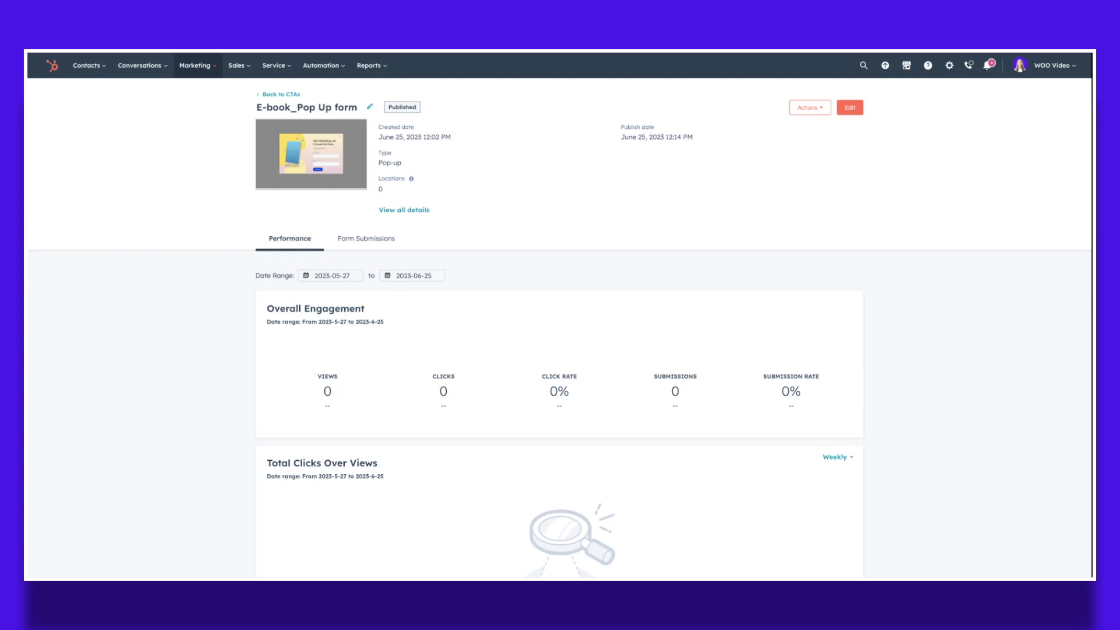
# Scroll through the Performance tab's empty stats, then view the Form Submissions tab
pyautogui.scroll(-3, 535, 248)
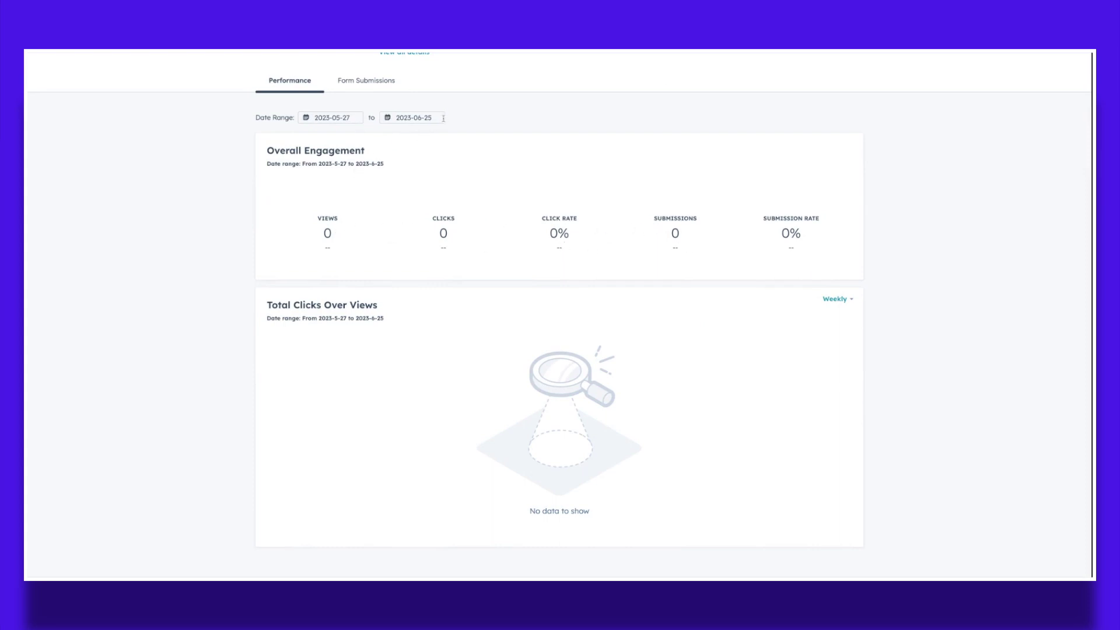
pyautogui.scroll(1, 442, 119)
pyautogui.click(387, 129)
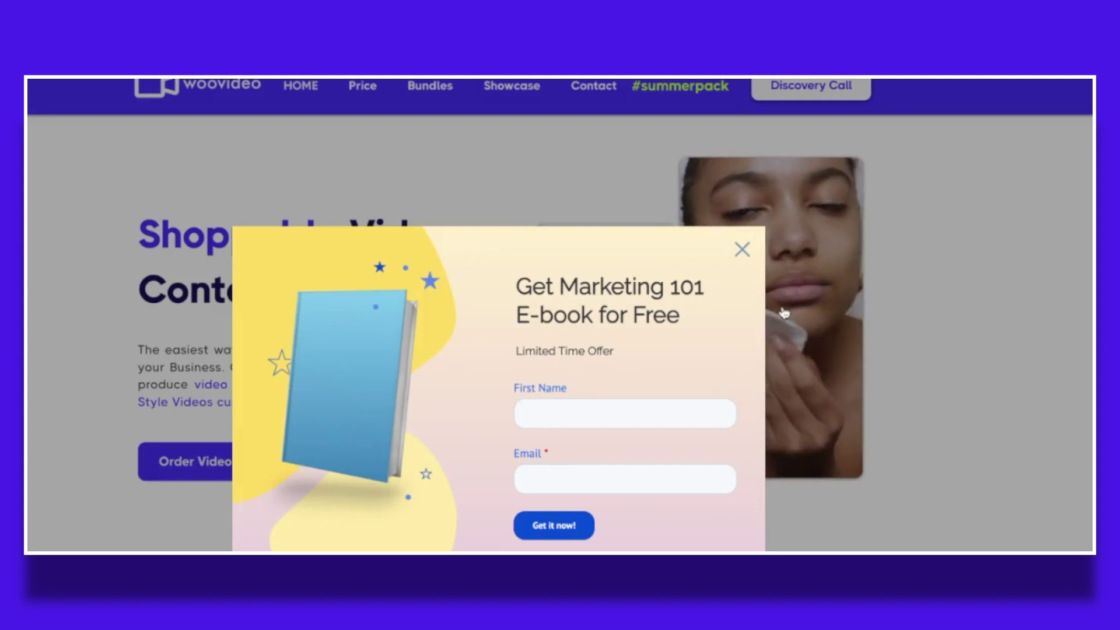
# Scroll the live woovideo site behind the e-book pop-up and click into its First Name field
pyautogui.scroll(-5, 785, 313)
pyautogui.scroll(5, 785, 313)
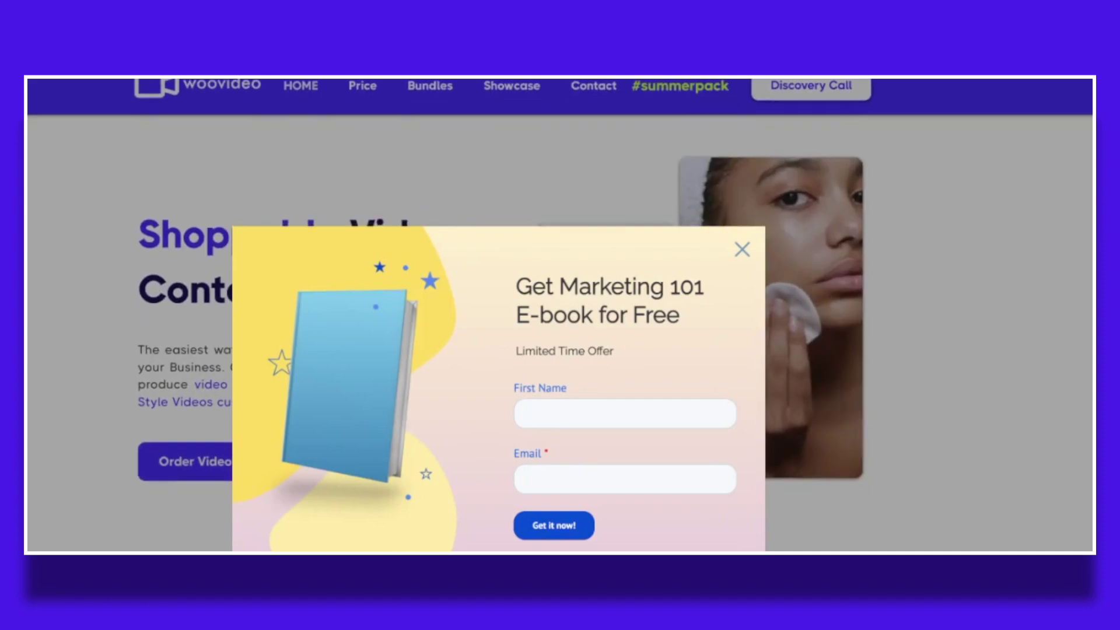
pyautogui.scroll(-4, 785, 313)
pyautogui.click(596, 416)
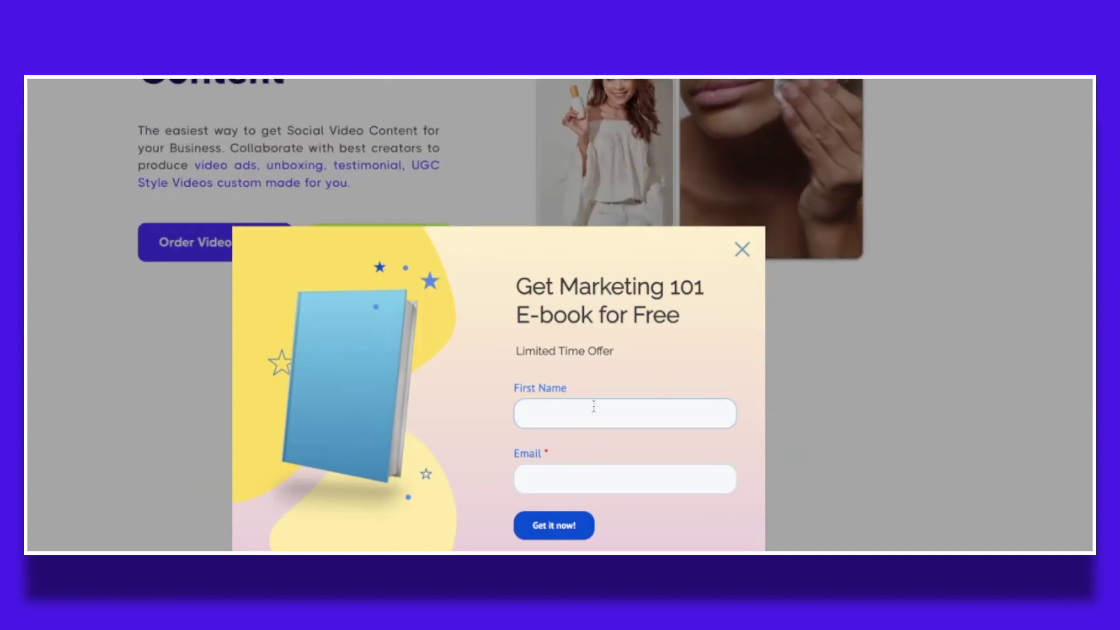